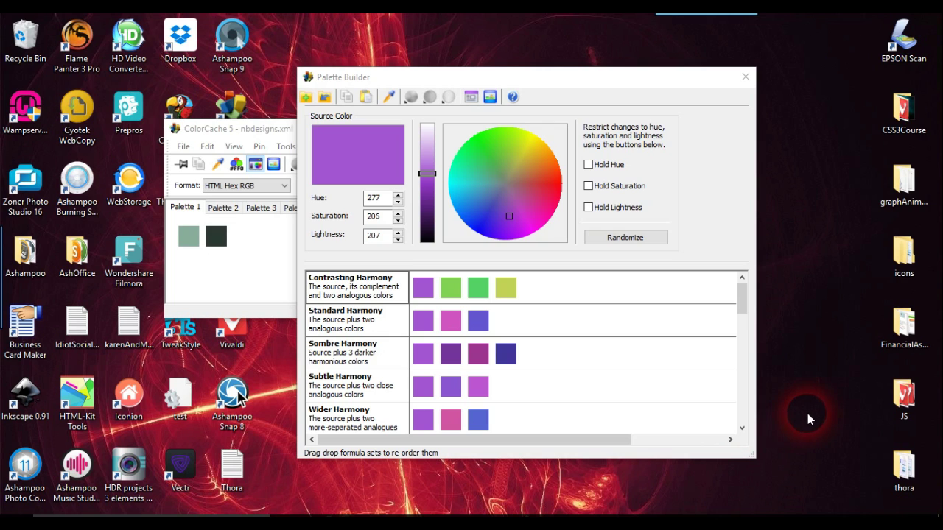
Dismiss the storage upgrade prompt and freehand-capture the colour wheel and palette swatches (494 x 620 px)
mouse_move(709, 26)
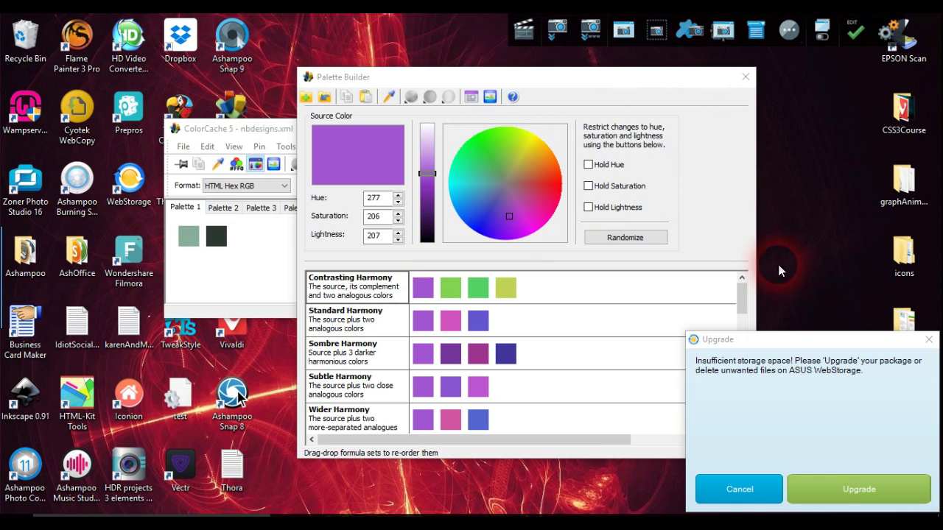
click(741, 496)
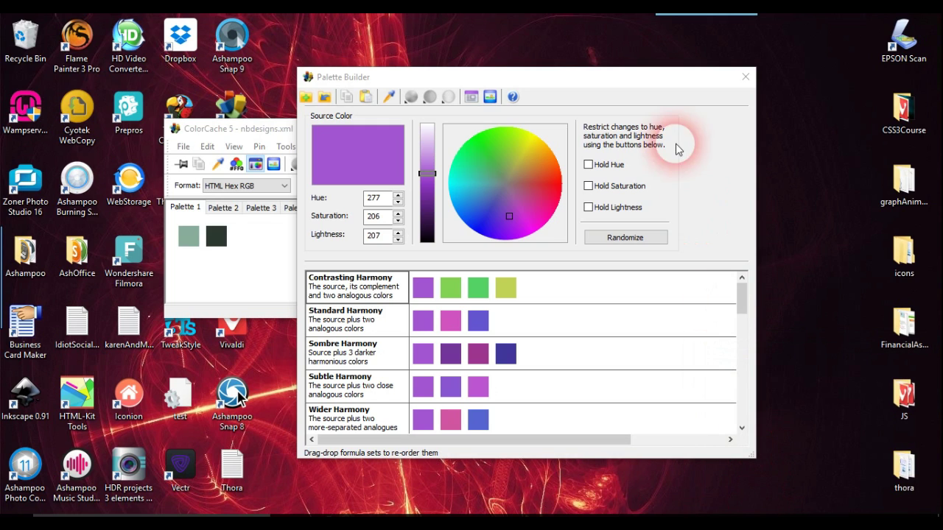
mouse_move(706, 18)
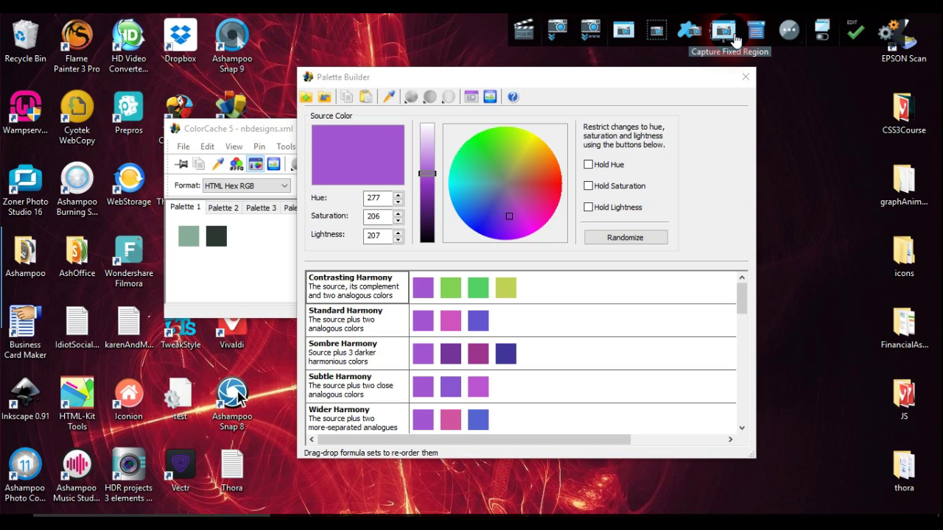
click(694, 33)
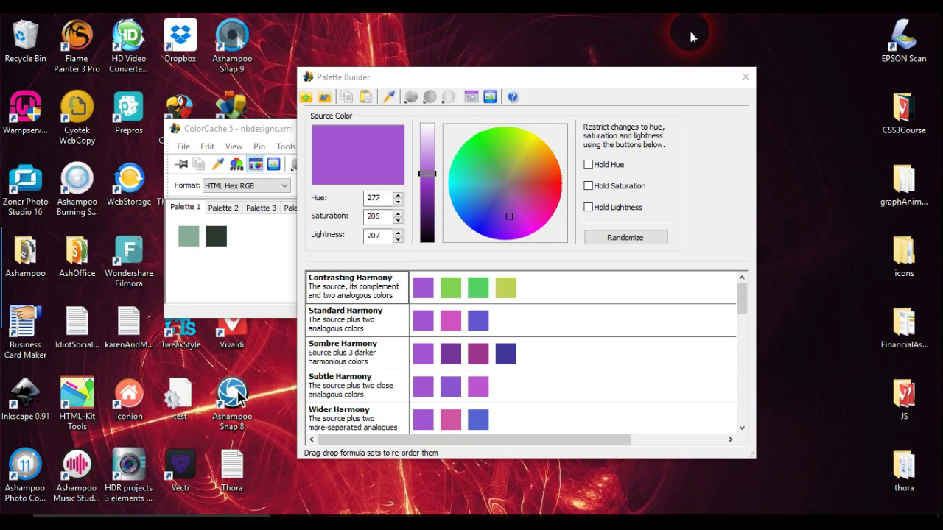
mouse_move(492, 137)
mouse_down()
mouse_move(512, 140)
mouse_move(539, 215)
mouse_move(522, 304)
mouse_move(472, 421)
mouse_move(387, 438)
mouse_move(444, 505)
mouse_move(496, 383)
mouse_move(386, 377)
mouse_move(479, 359)
mouse_up()
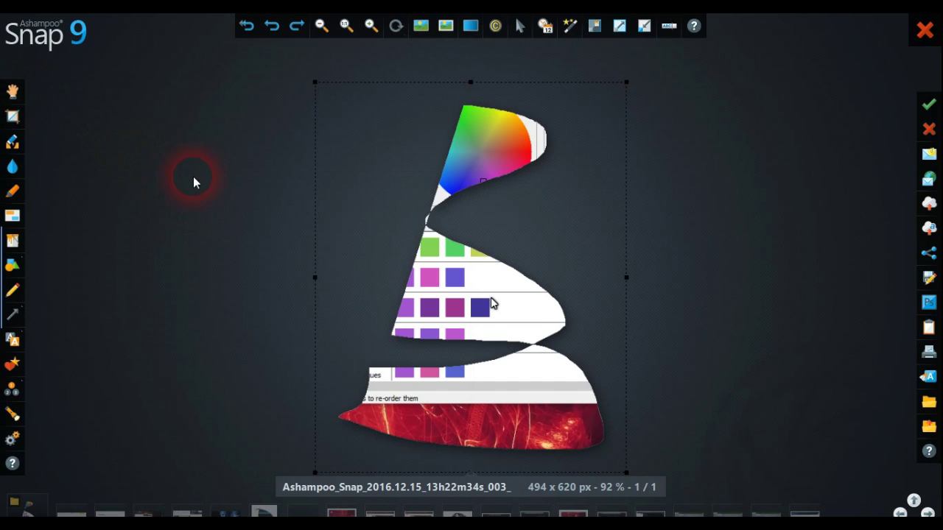
Delete the freehand capture and capture an 831 x 452 px rectangle of the Palette Builder
click(930, 129)
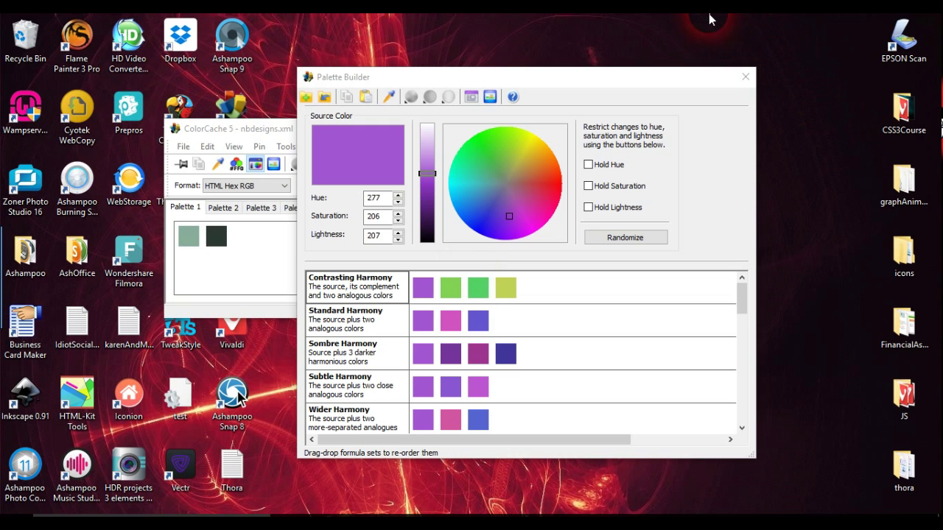
mouse_move(714, 20)
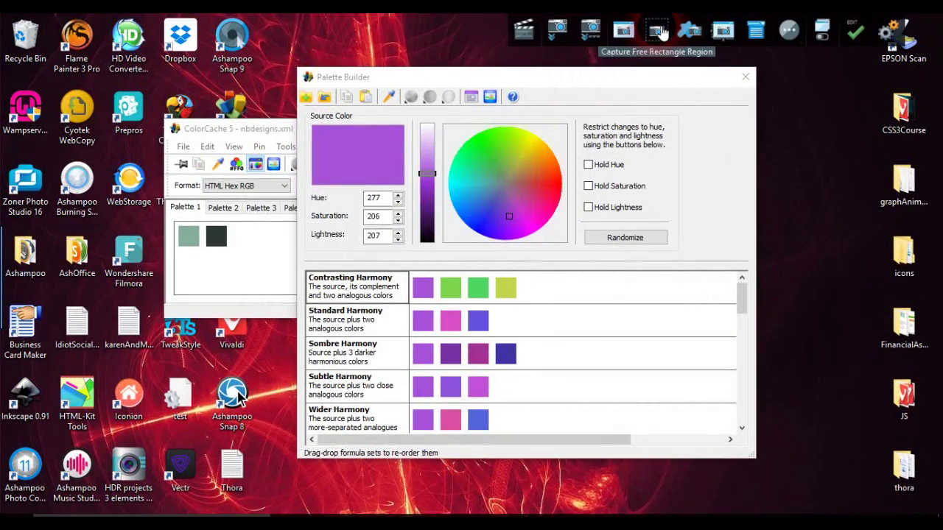
click(655, 29)
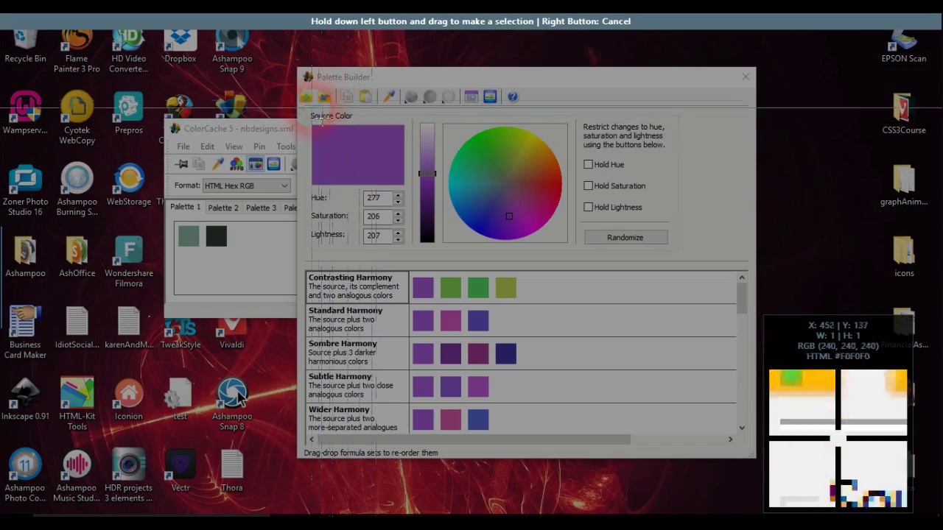
drag(243, 126, 769, 396)
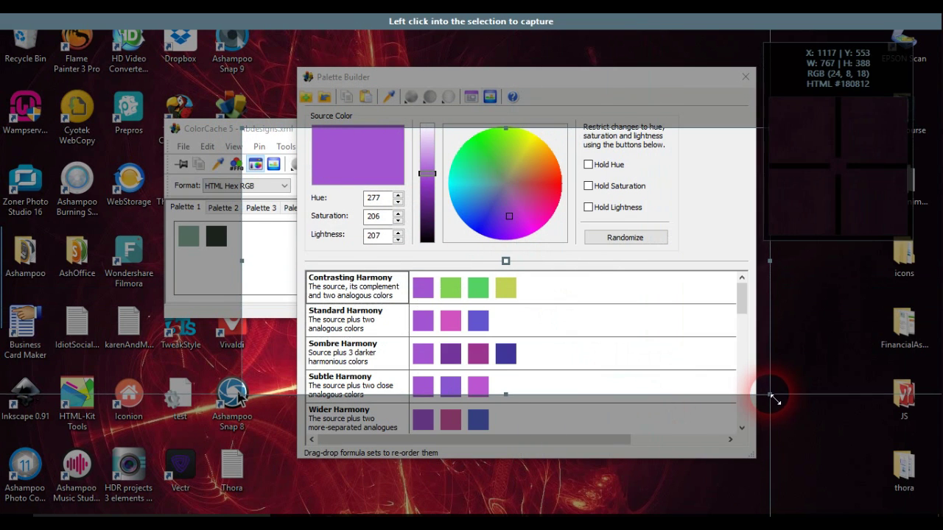
click(666, 322)
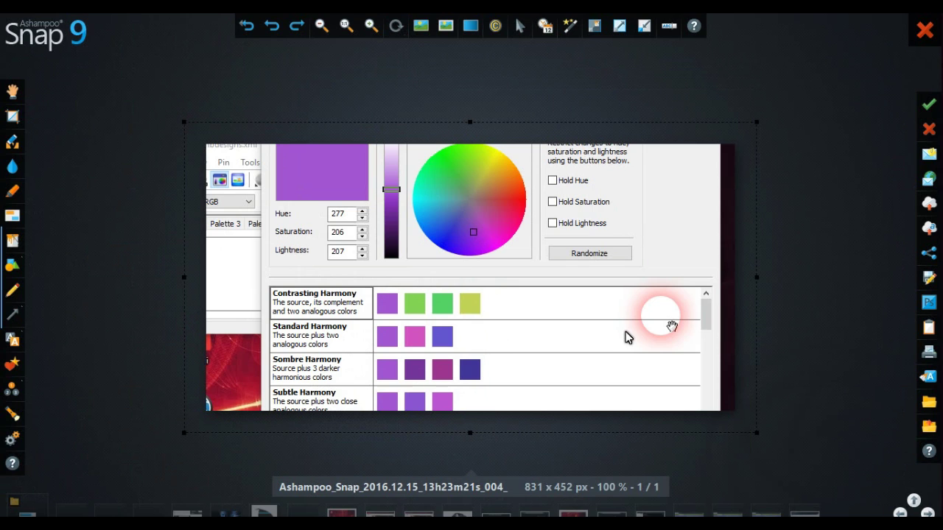
Brush the Blur Pen over the Contrasting Harmony label and its description
click(625, 331)
click(553, 373)
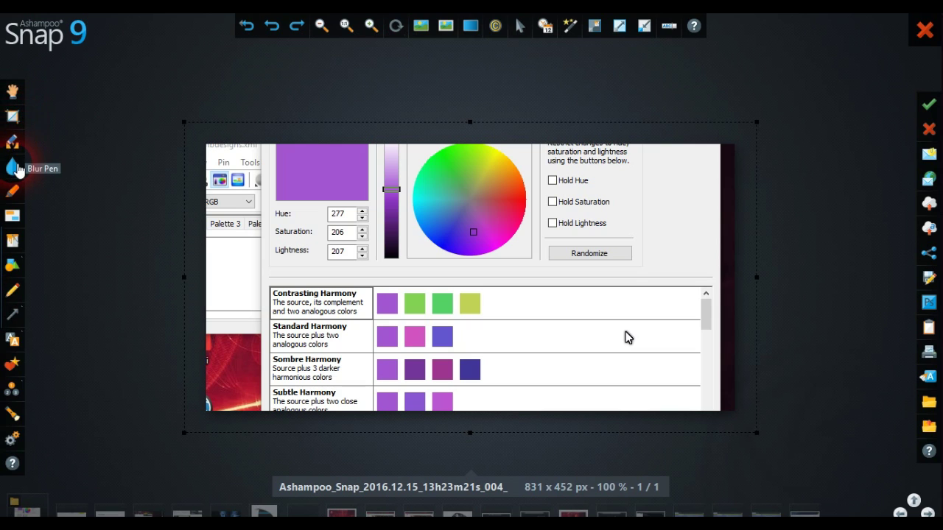
click(19, 169)
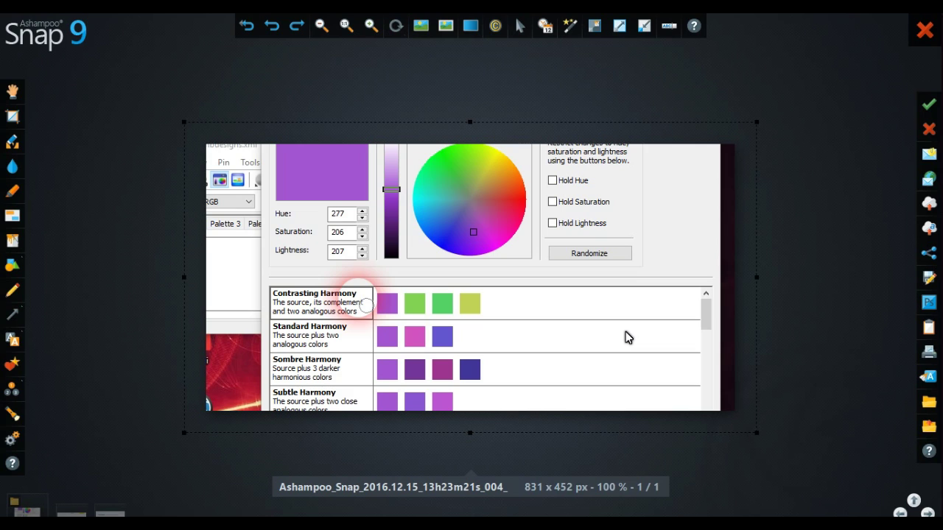
mouse_move(366, 304)
mouse_down()
mouse_move(309, 305)
mouse_move(358, 313)
mouse_move(298, 322)
mouse_move(288, 309)
mouse_move(284, 319)
mouse_up()
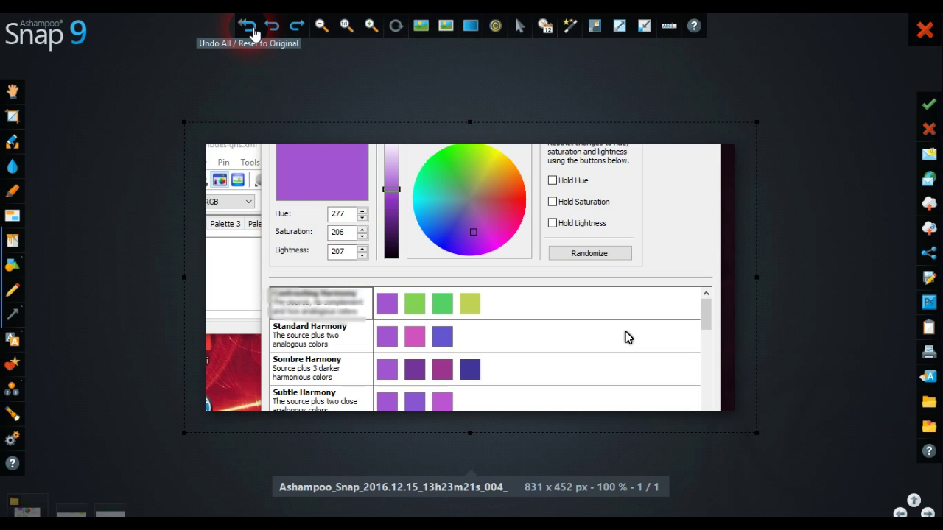
Reset to the original, try a yellow marker highlight on Randomize, then reset again
click(247, 27)
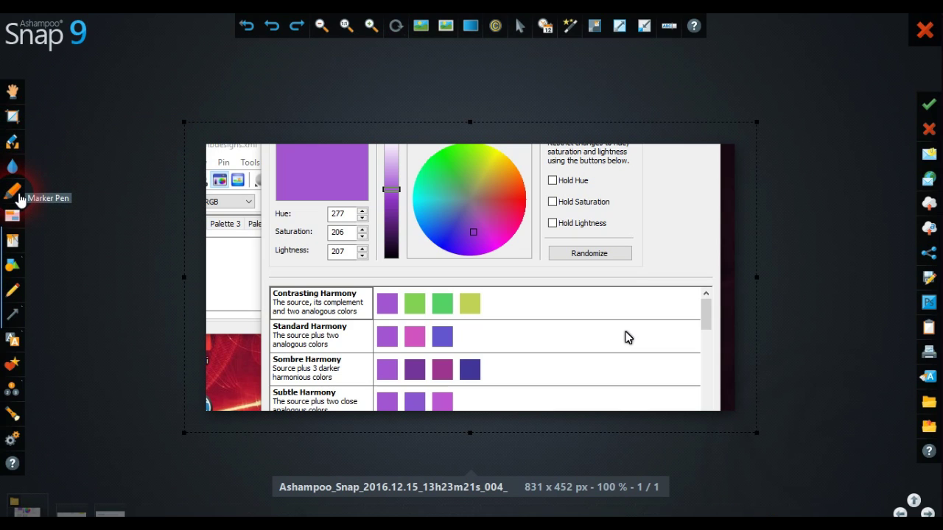
click(13, 192)
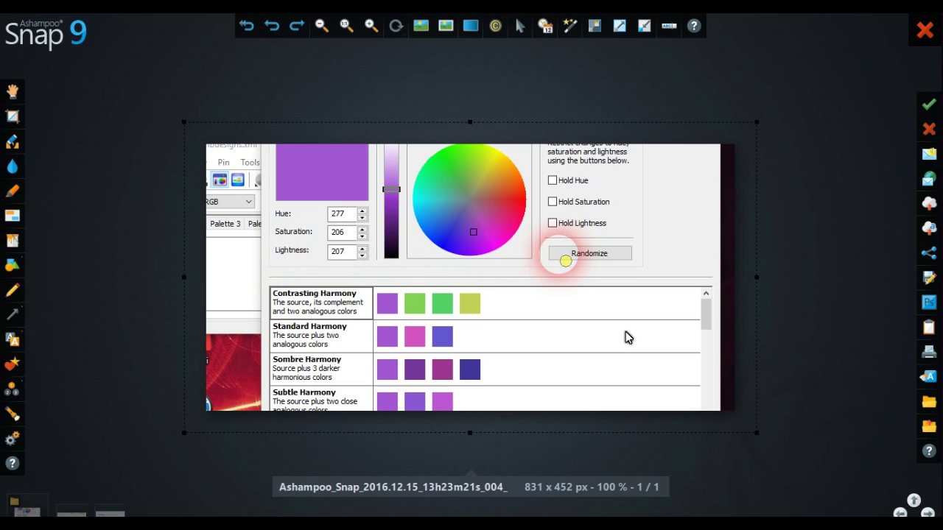
mouse_move(556, 258)
mouse_down()
mouse_move(617, 257)
mouse_move(627, 267)
mouse_up()
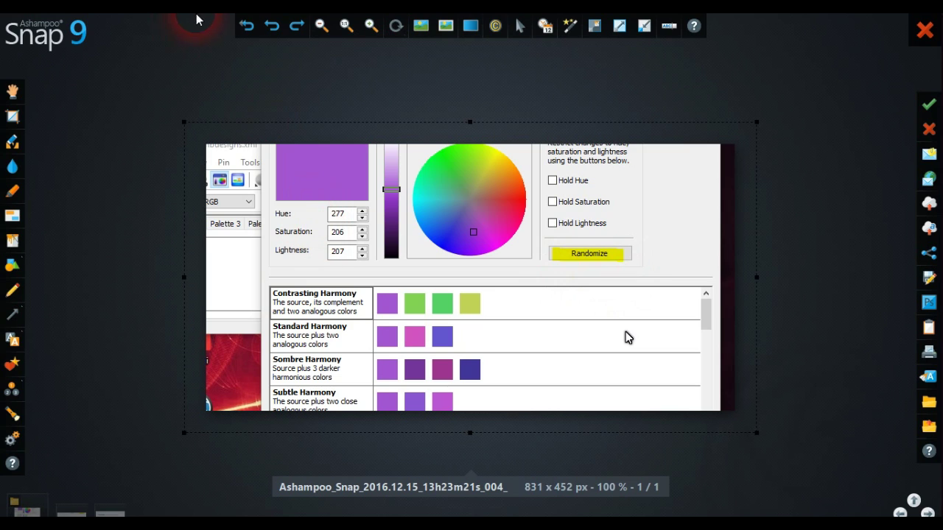
click(248, 28)
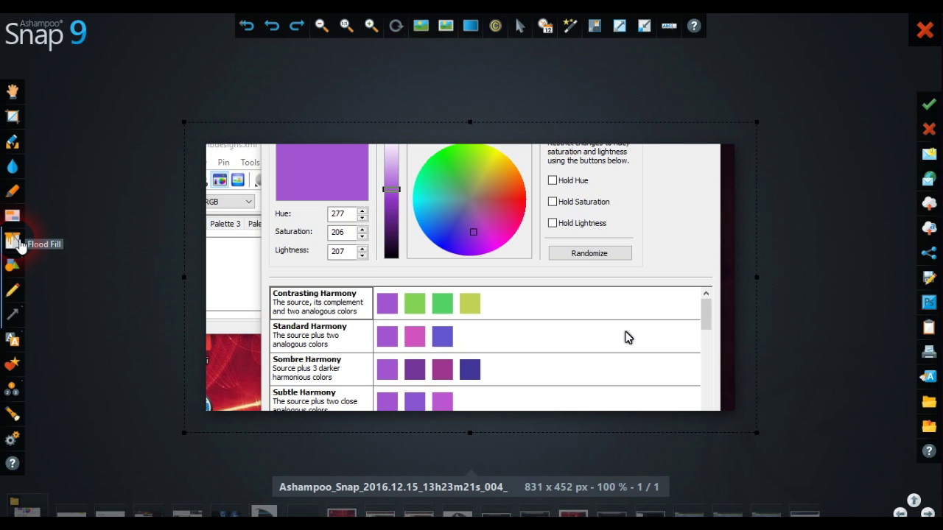
mouse_move(18, 266)
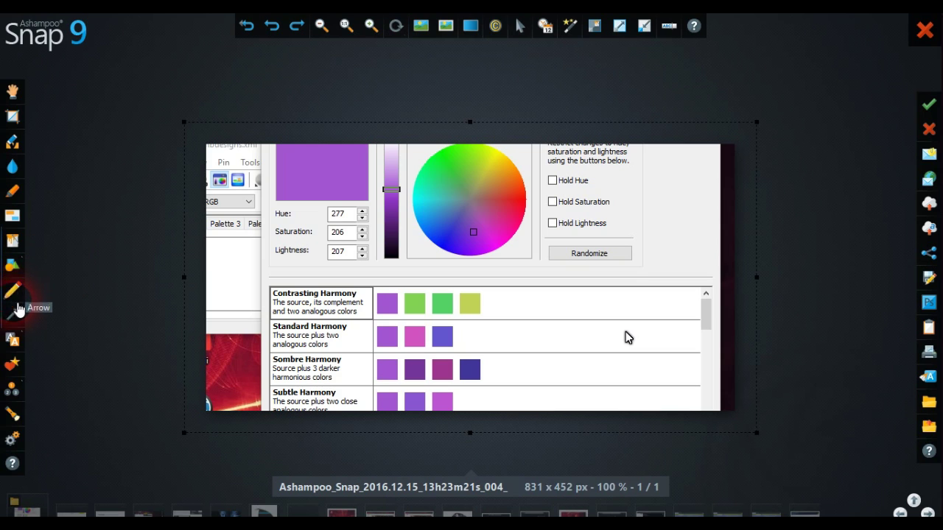
Draw a red straight arrow and angle it to point at the Hold Saturation option
click(21, 314)
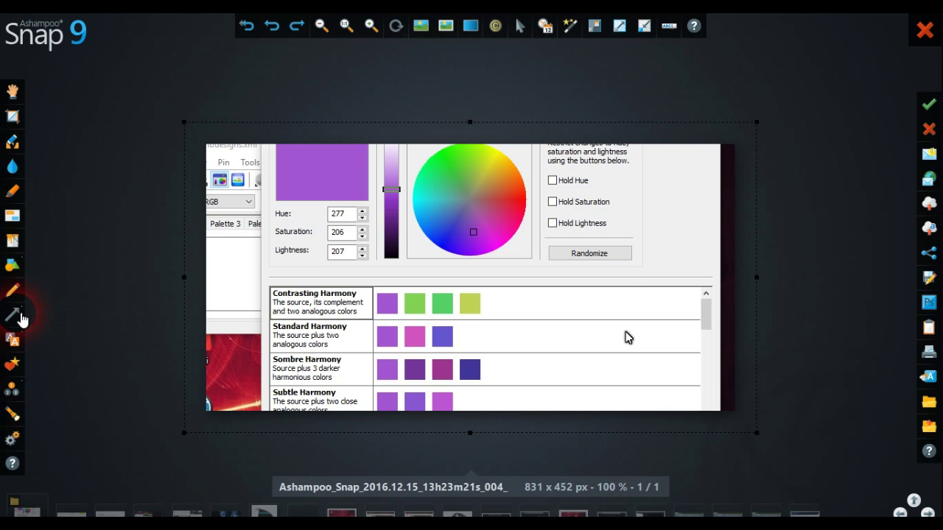
click(22, 319)
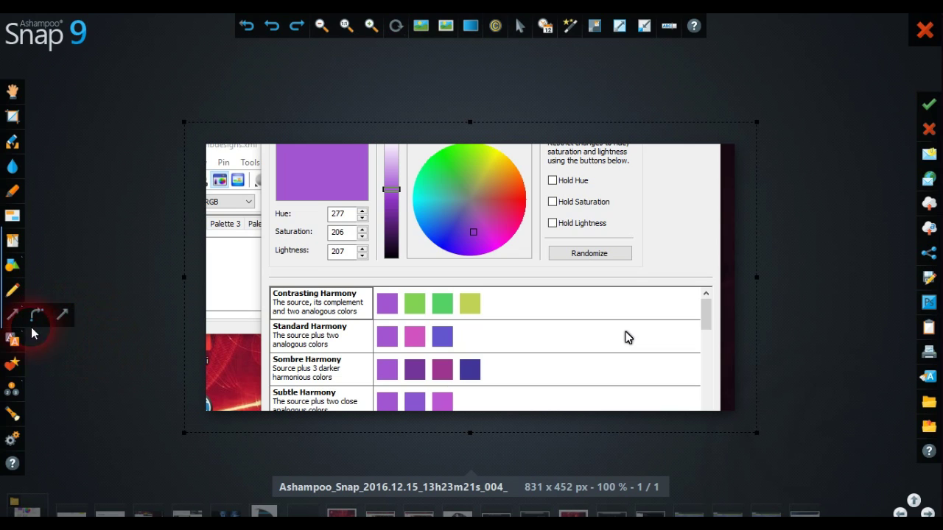
click(546, 299)
drag(546, 299, 544, 264)
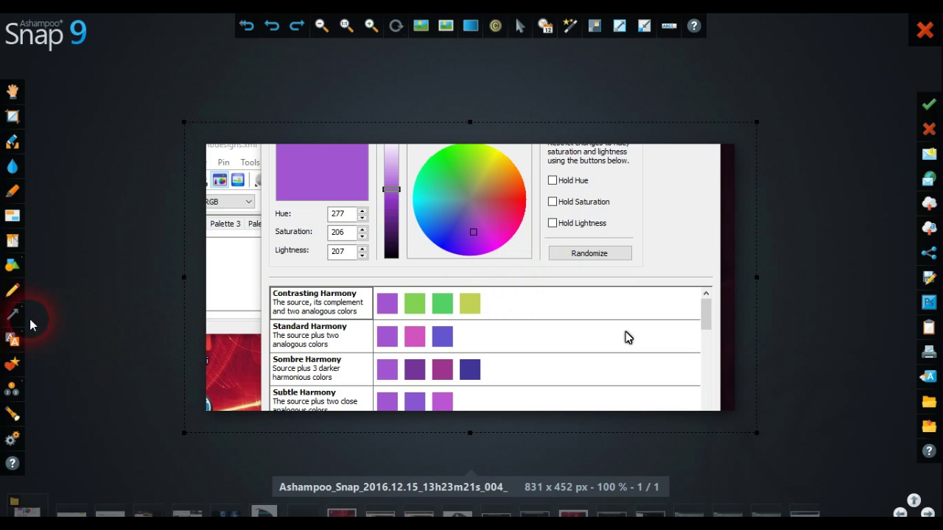
click(63, 314)
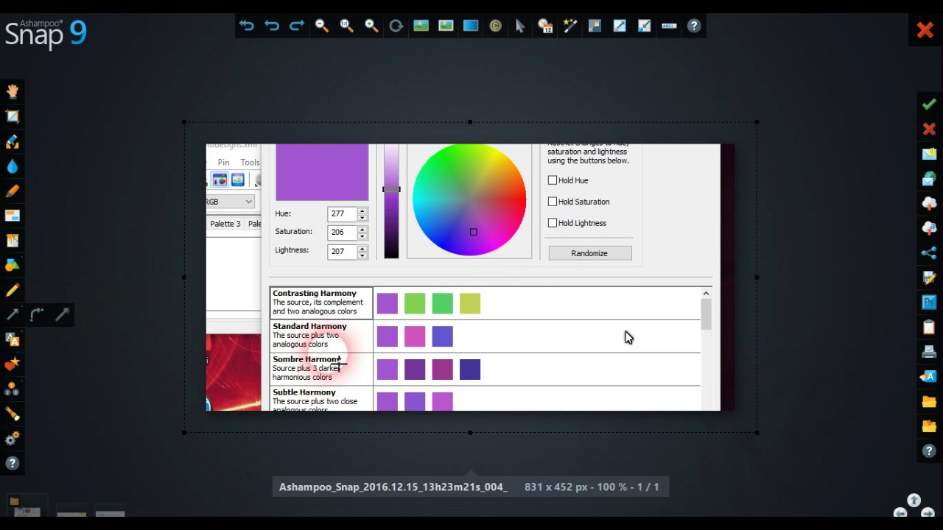
click(520, 277)
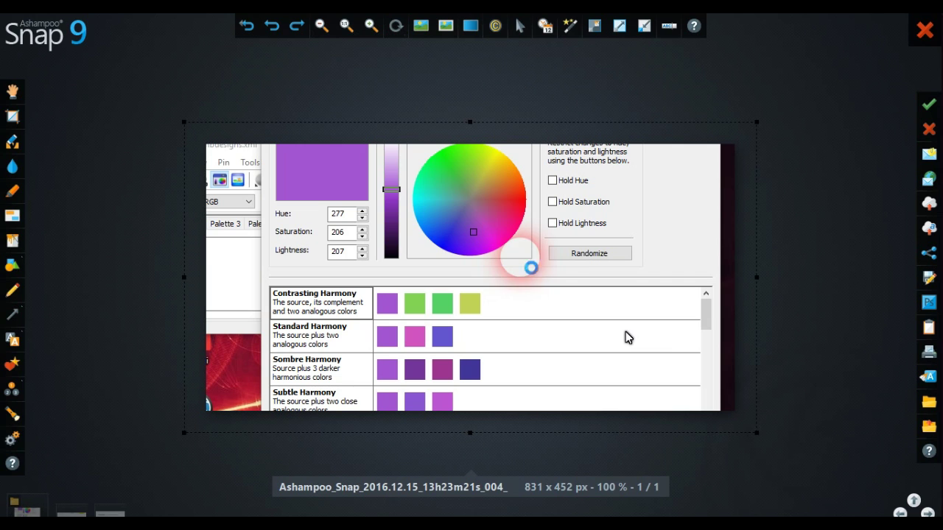
drag(522, 259, 638, 355)
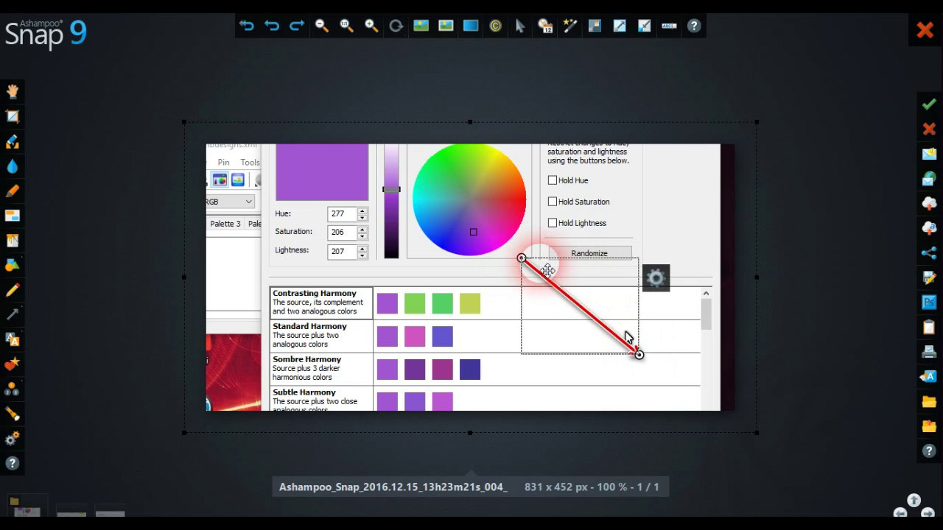
drag(547, 270, 628, 221)
click(542, 273)
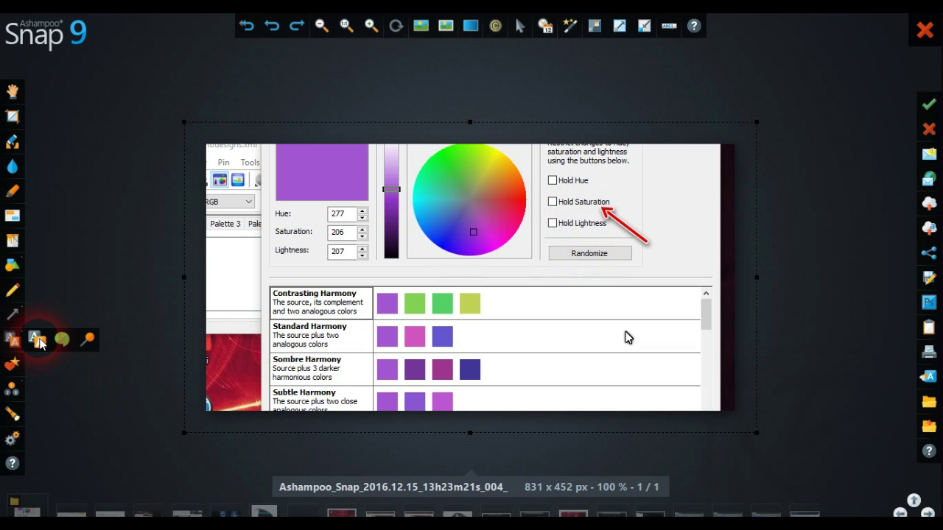
Add the text caption 'I need this colour' and move it up-left beneath the arrow
click(38, 343)
click(522, 279)
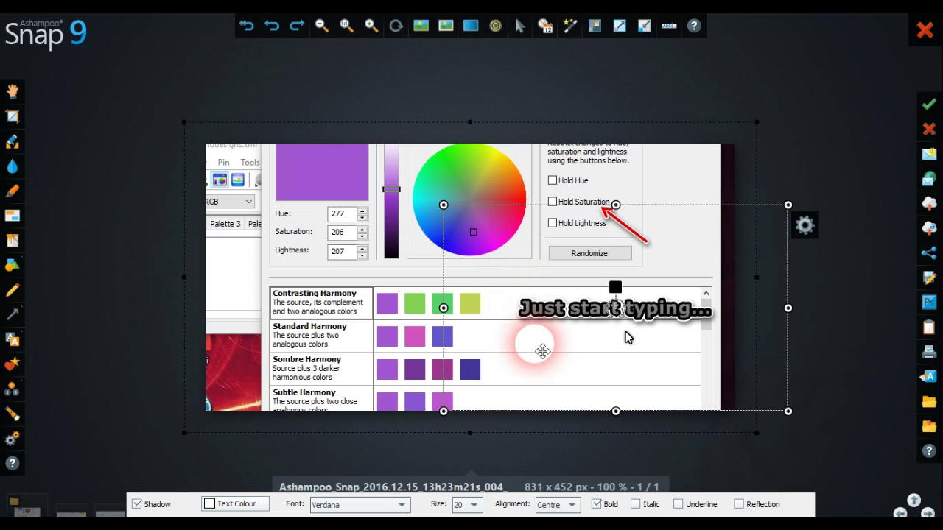
text(I n)
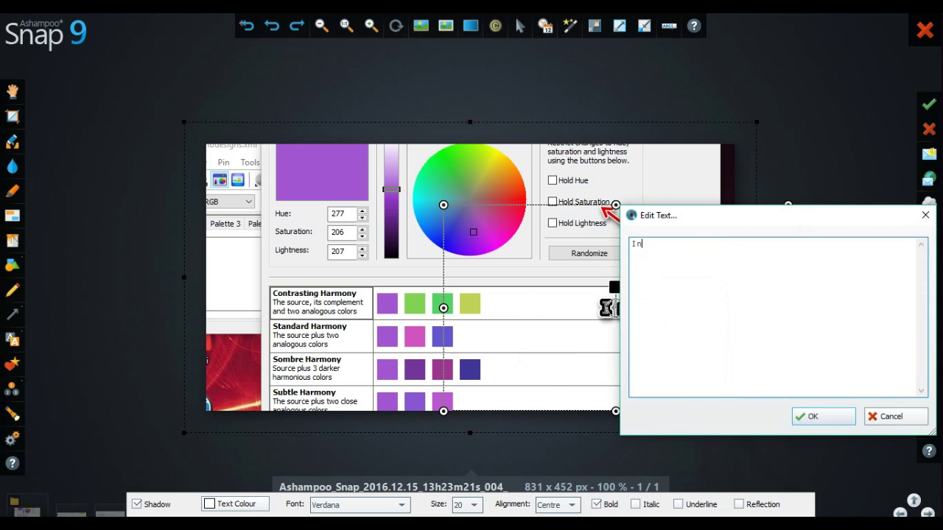
text(eed this colour)
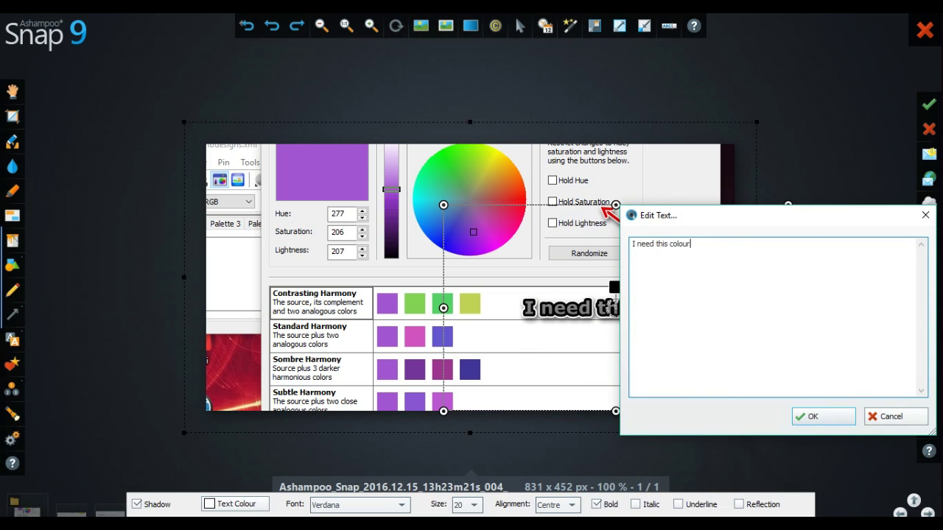
click(838, 419)
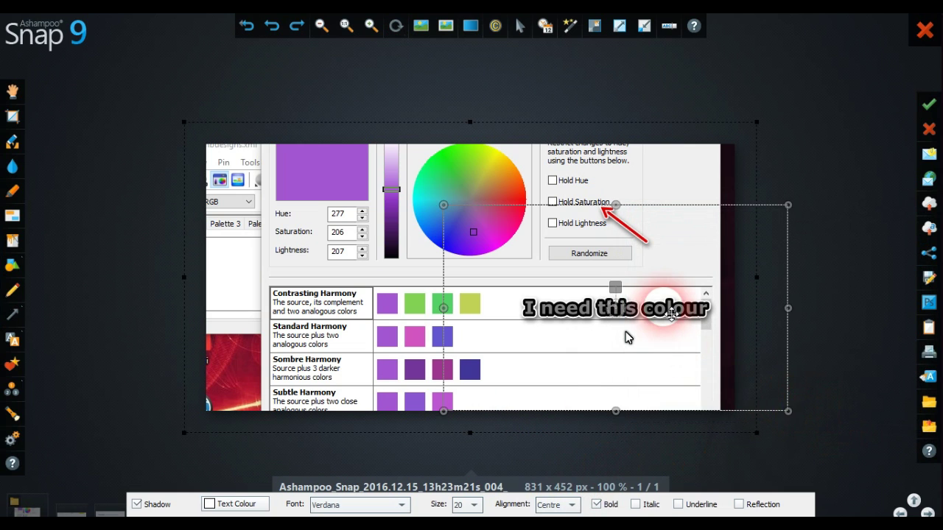
drag(665, 302, 634, 267)
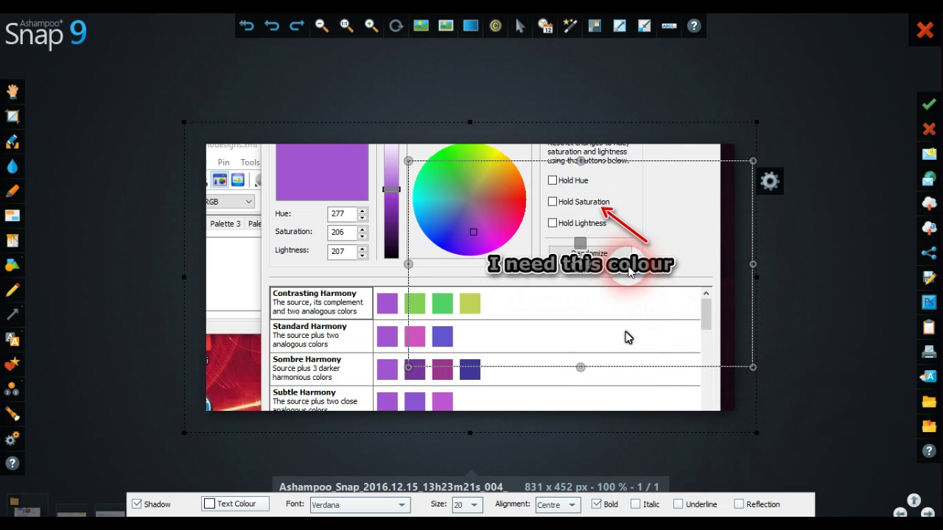
click(614, 383)
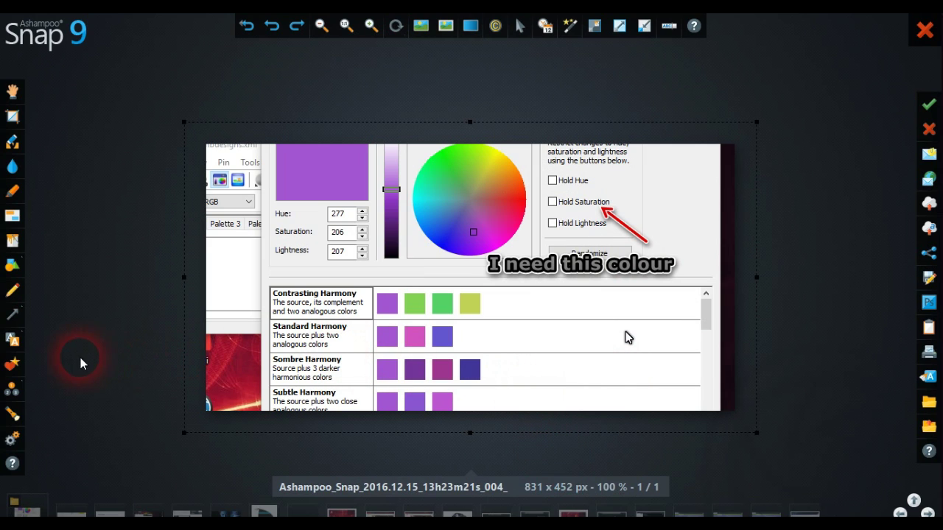
Place an England flag stamp from the Stamp tool's flag collection
click(15, 369)
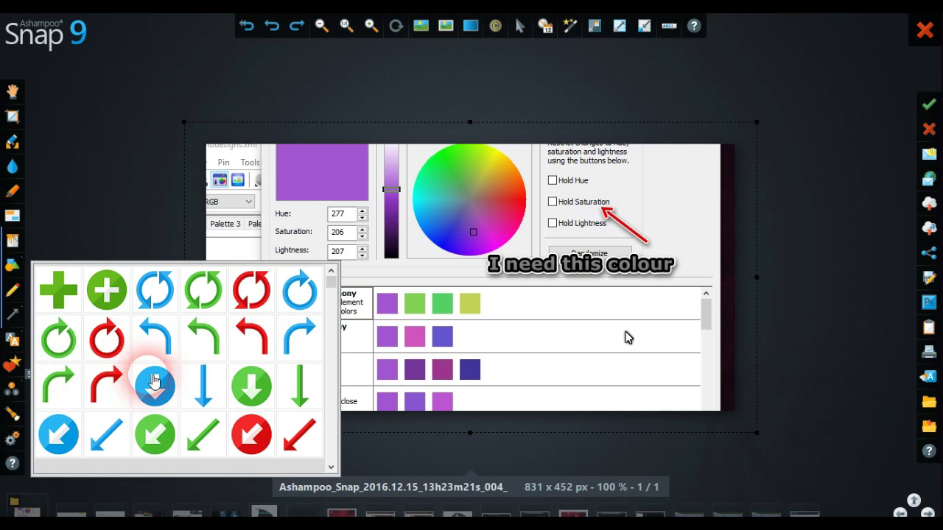
drag(330, 279, 332, 379)
scroll(335, 333, up, 1)
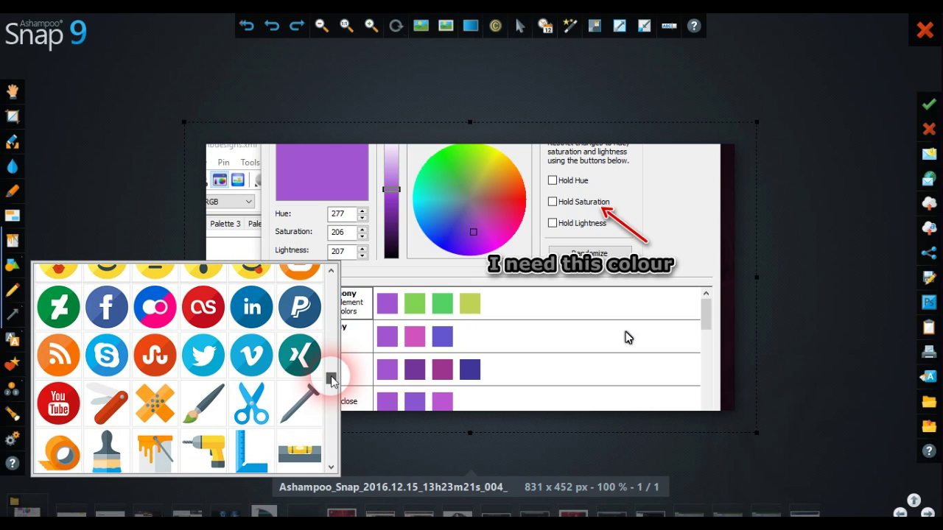
drag(332, 379, 332, 402)
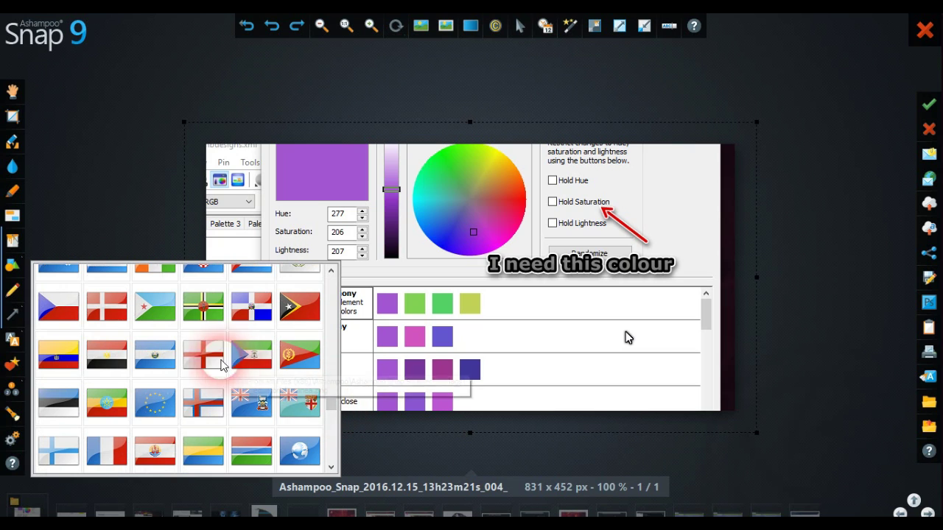
click(212, 358)
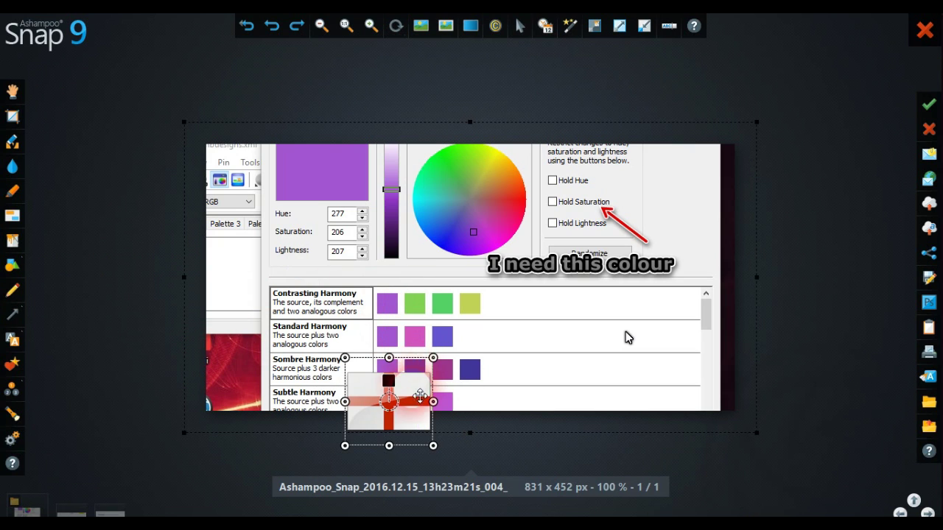
Enlarge the England flag stamp and move it up-left over the upper harmony rows
drag(420, 400, 569, 319)
drag(419, 336, 423, 434)
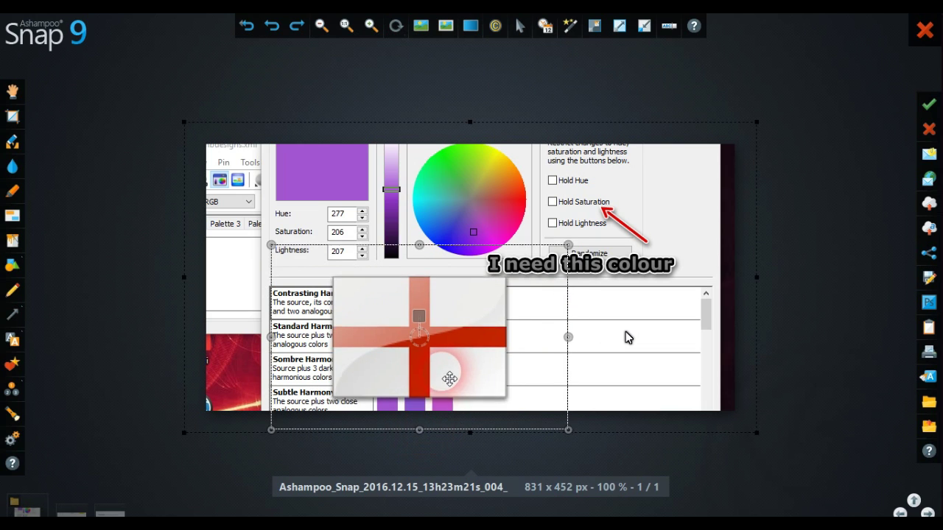
drag(445, 375, 398, 340)
drag(560, 355, 587, 374)
click(174, 488)
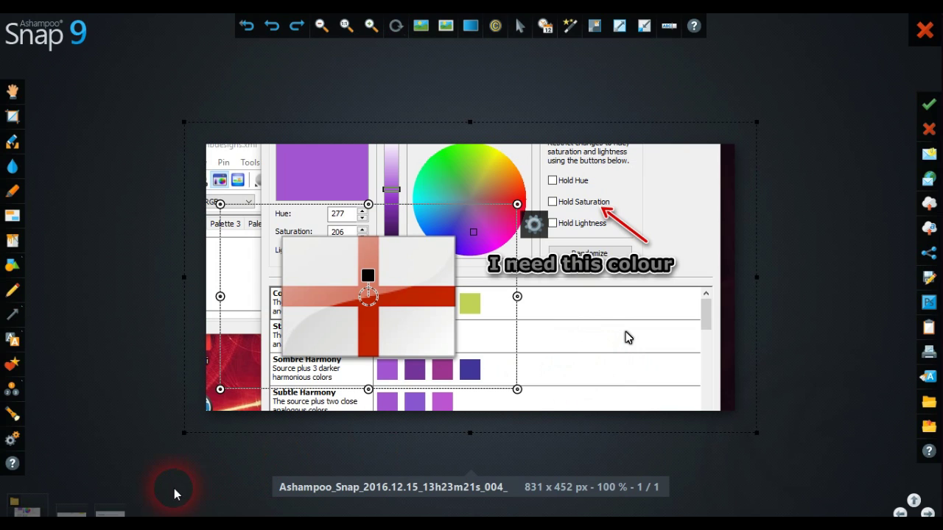
Apply a spotlight over the colour wheel area, shifted up-left toward the Hold options
click(17, 416)
click(158, 400)
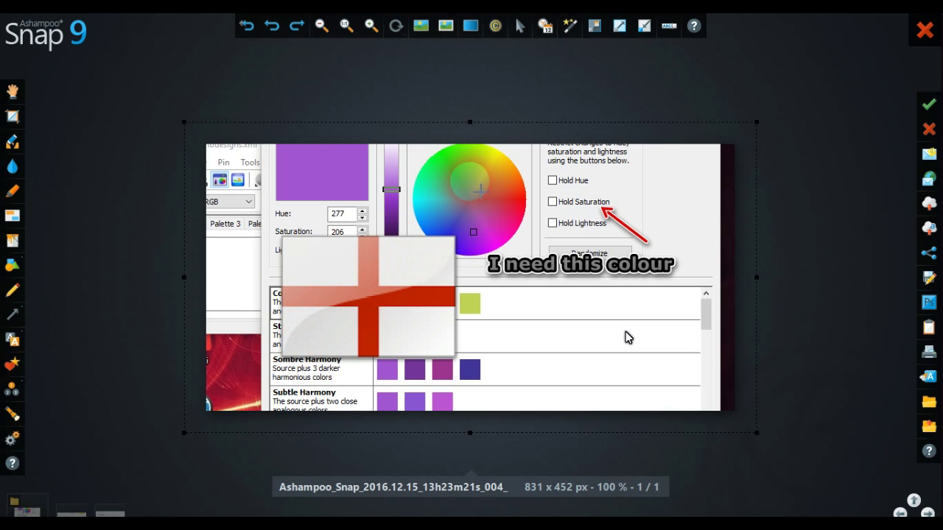
drag(470, 181, 579, 294)
drag(545, 239, 466, 294)
click(464, 292)
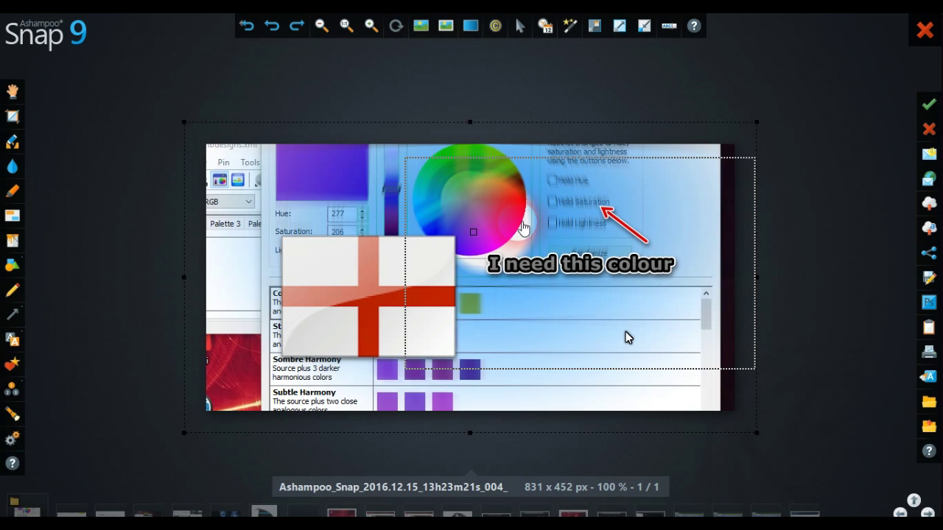
click(435, 429)
click(353, 462)
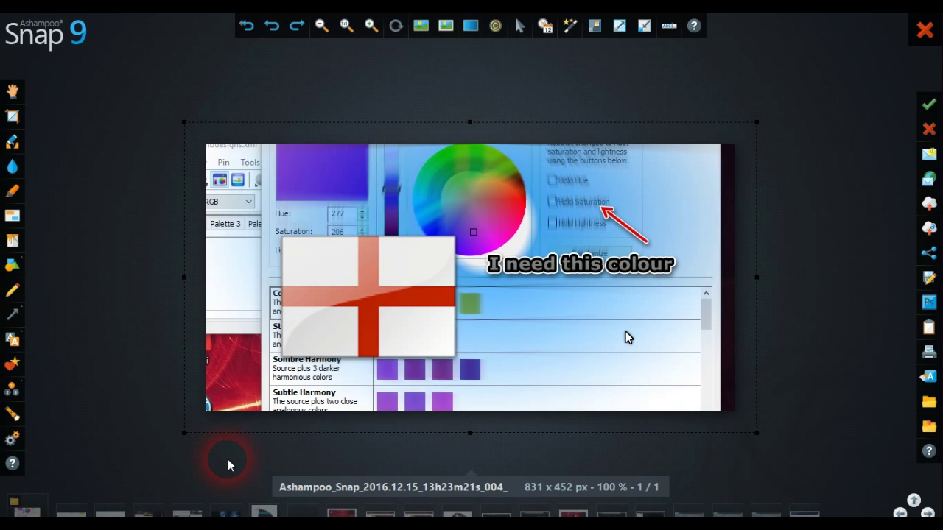
Drag the 'I need this colour' caption right, just below the red arrow's tip
mouse_move(224, 509)
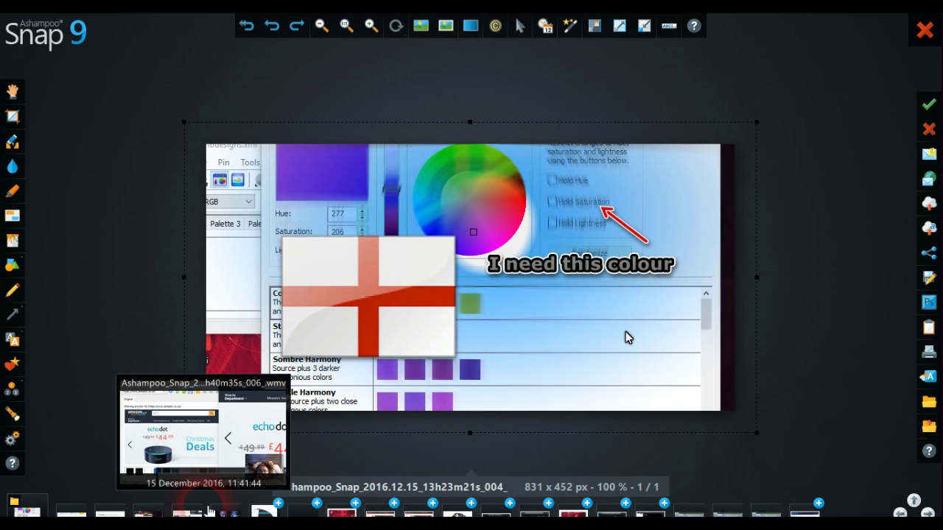
click(197, 485)
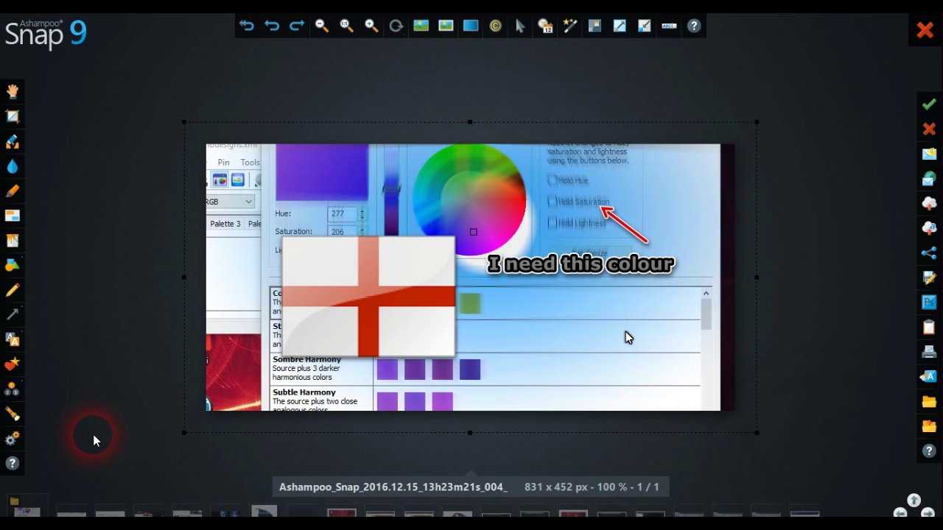
drag(389, 336, 550, 290)
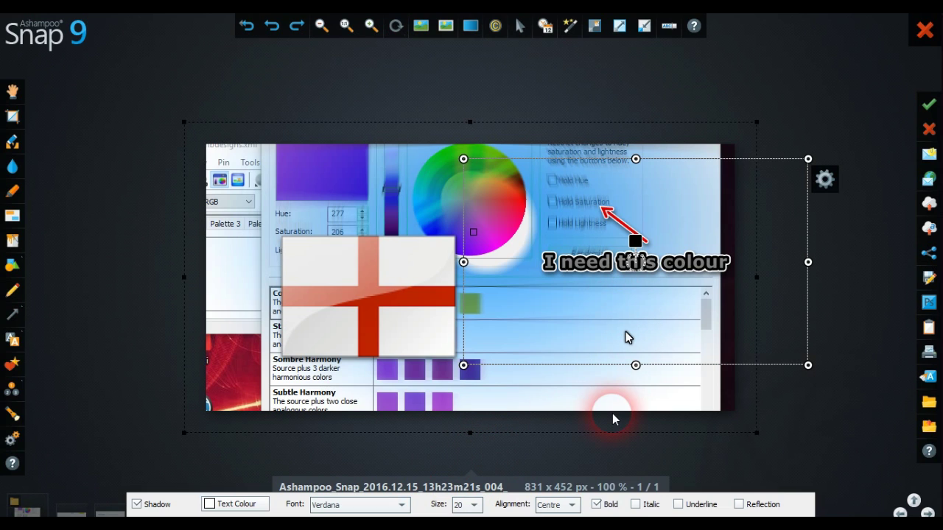
Nudge the 'I need this colour' caption back left beside the arrow
drag(619, 417, 617, 331)
key(ctrl+z)
key(ctrl+z)
key(ctrl+z)
key(ctrl+z)
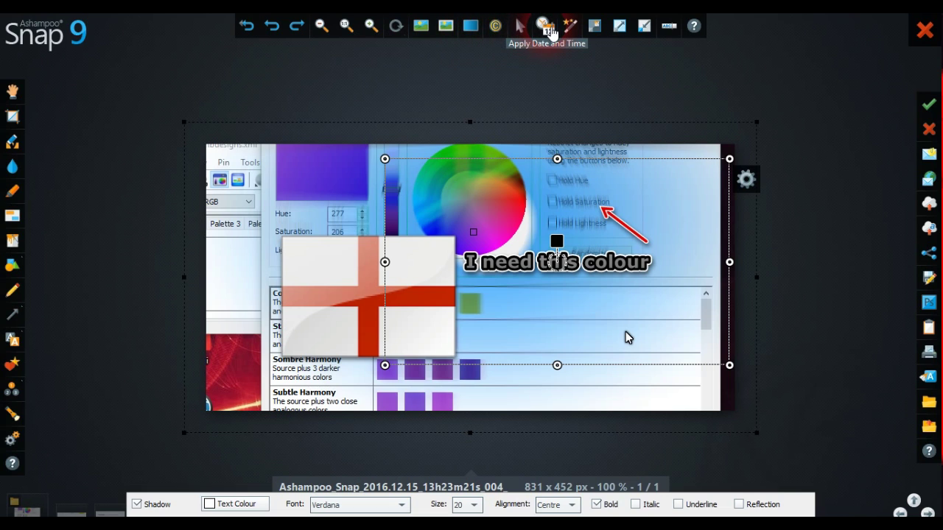
Stamp the date '15 December 2016' across the image and nudge the caption up above it
click(550, 28)
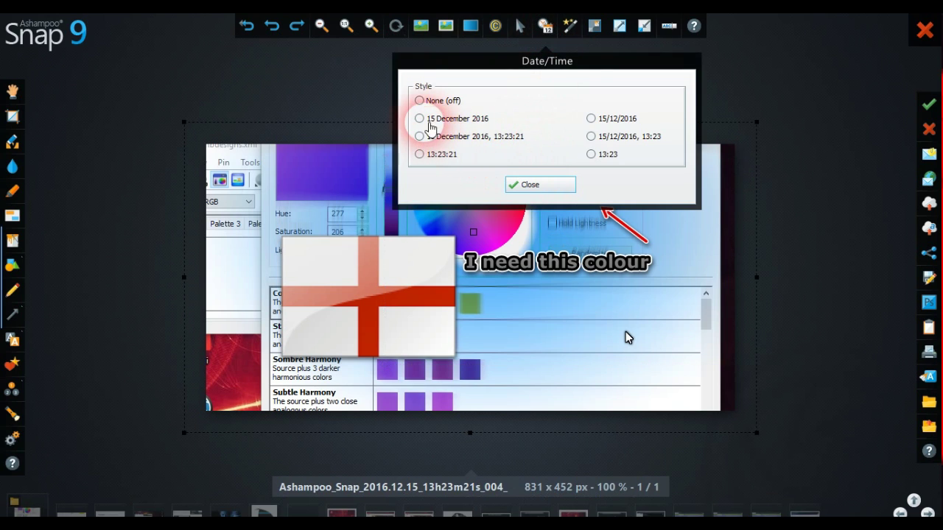
click(419, 118)
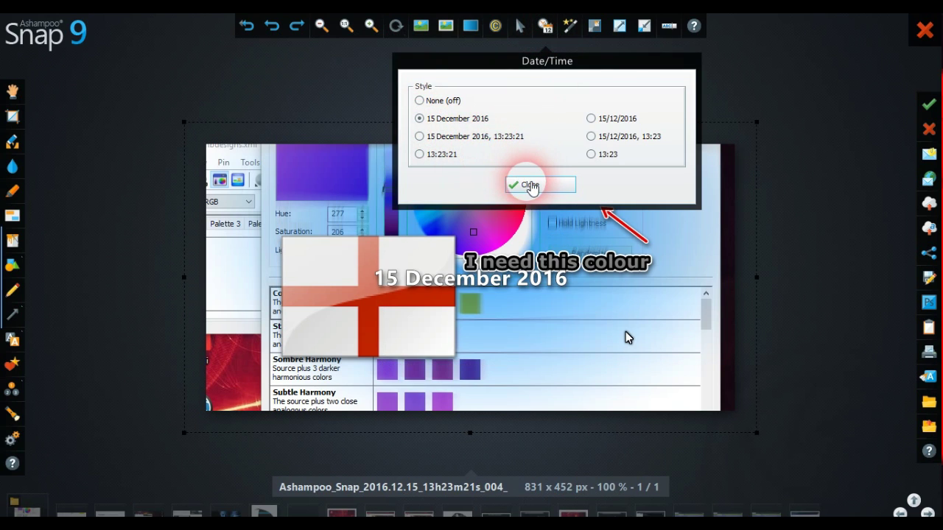
click(526, 185)
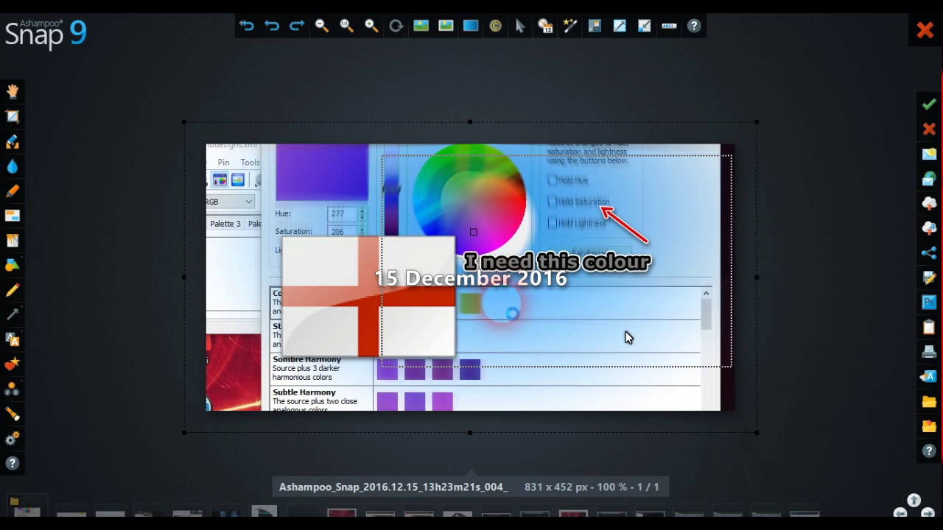
mouse_move(512, 311)
mouse_down()
mouse_move(526, 234)
mouse_move(506, 211)
mouse_move(520, 278)
mouse_move(511, 296)
mouse_up()
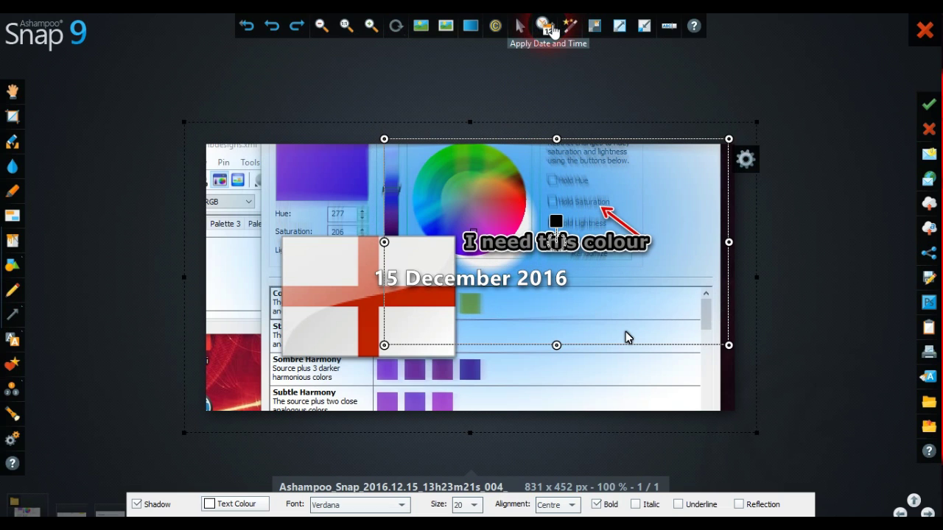
Apply the Invert effect so the background turns brown-orange and the swatches green
click(581, 30)
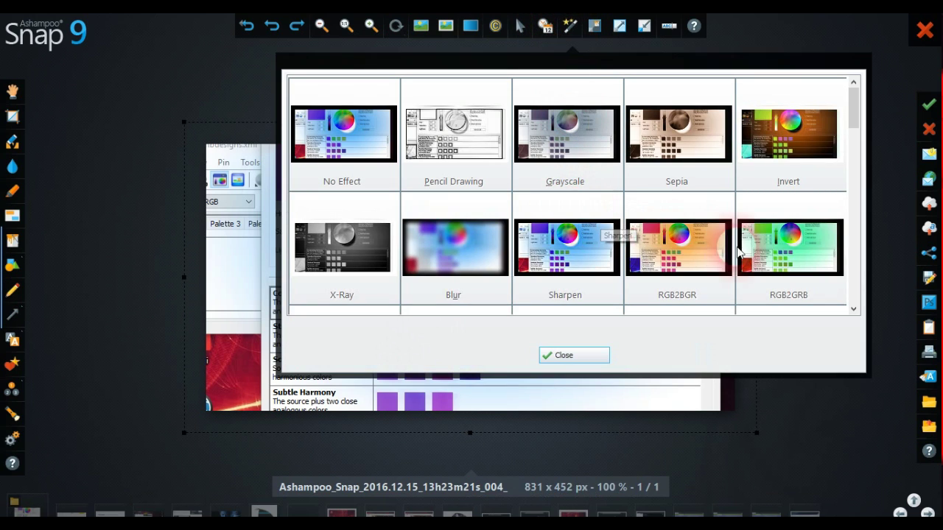
click(813, 148)
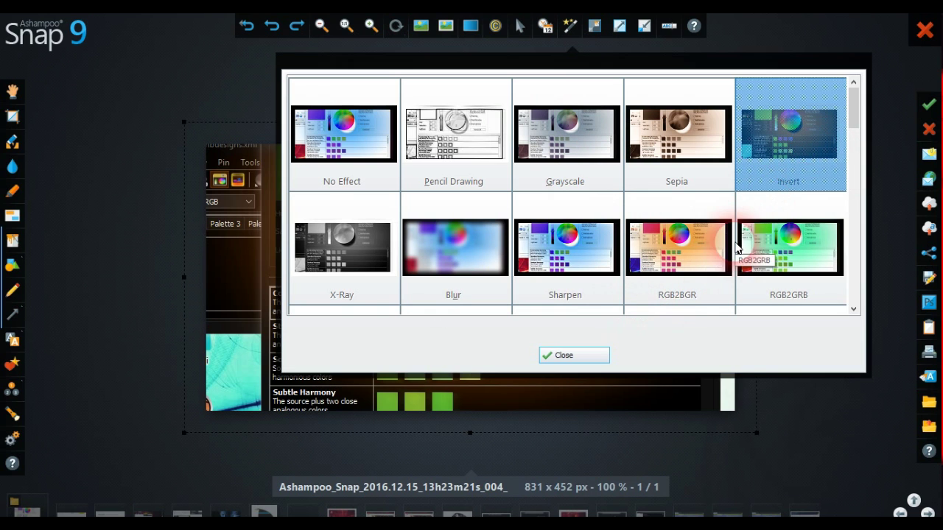
drag(851, 118, 855, 253)
click(603, 357)
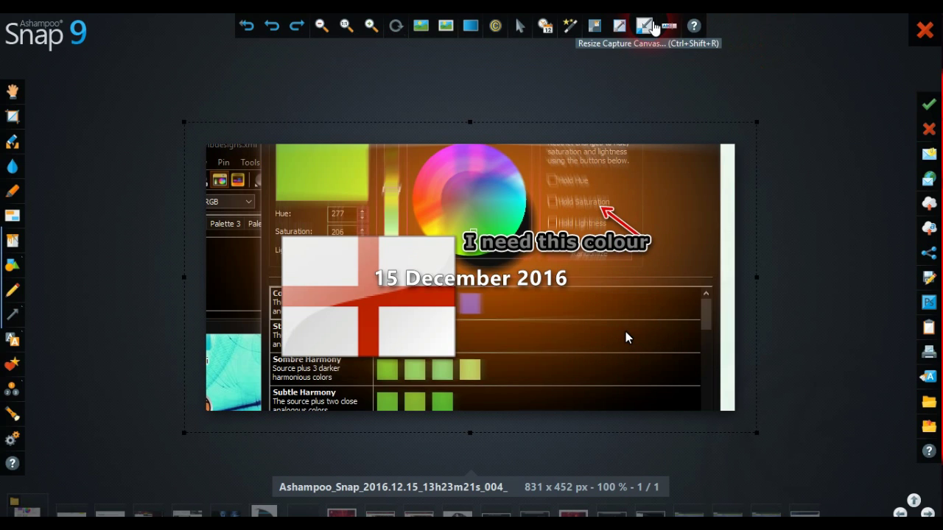
click(653, 28)
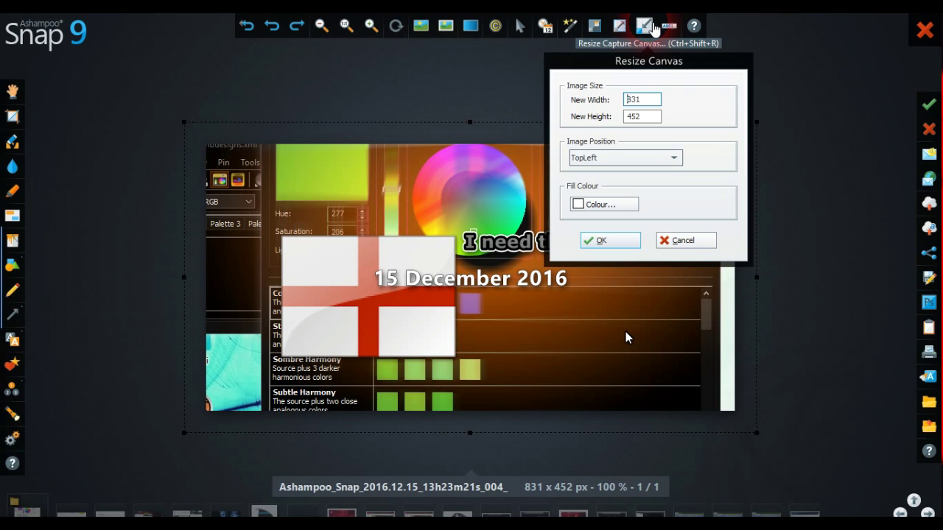
click(653, 102)
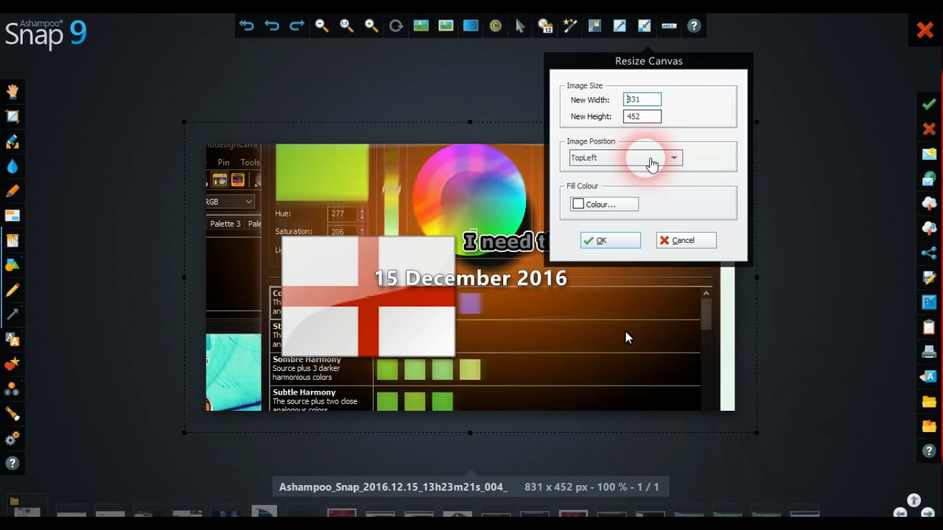
click(632, 240)
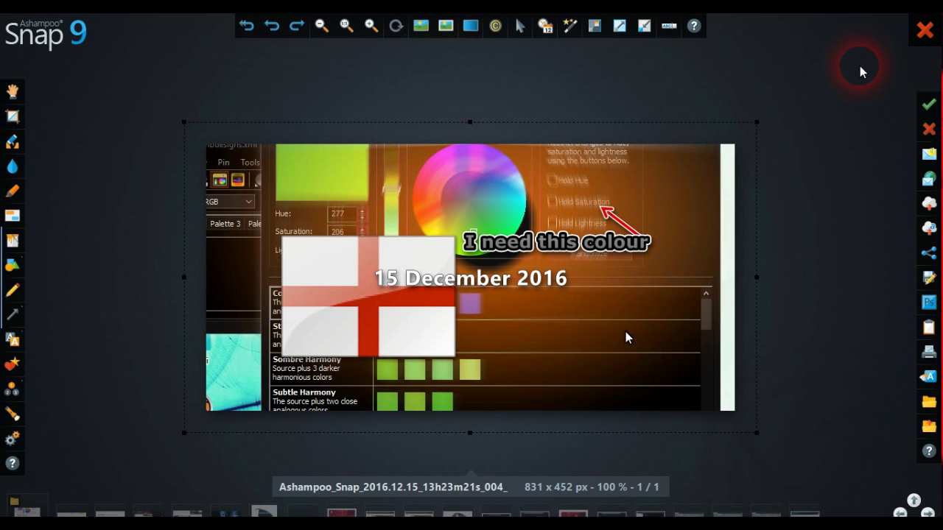
Close the image editor, discarding all annotation changes
click(919, 37)
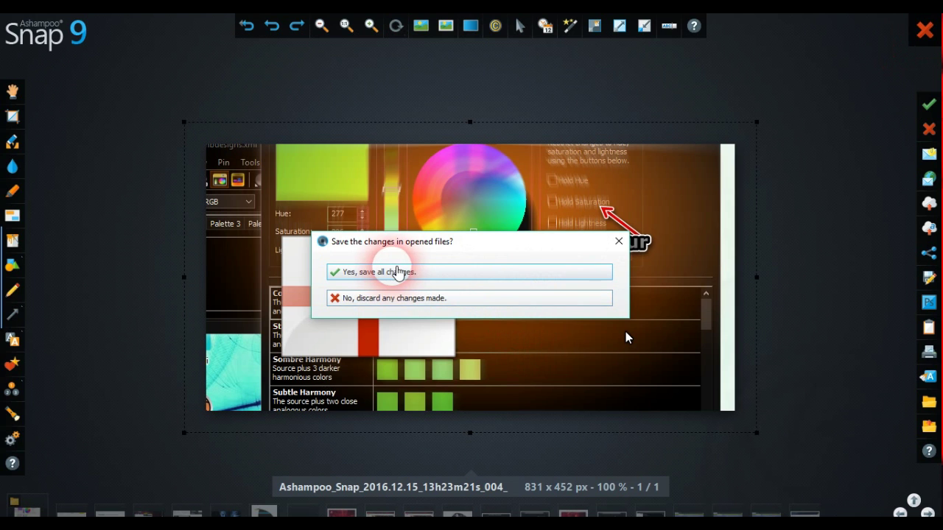
click(398, 299)
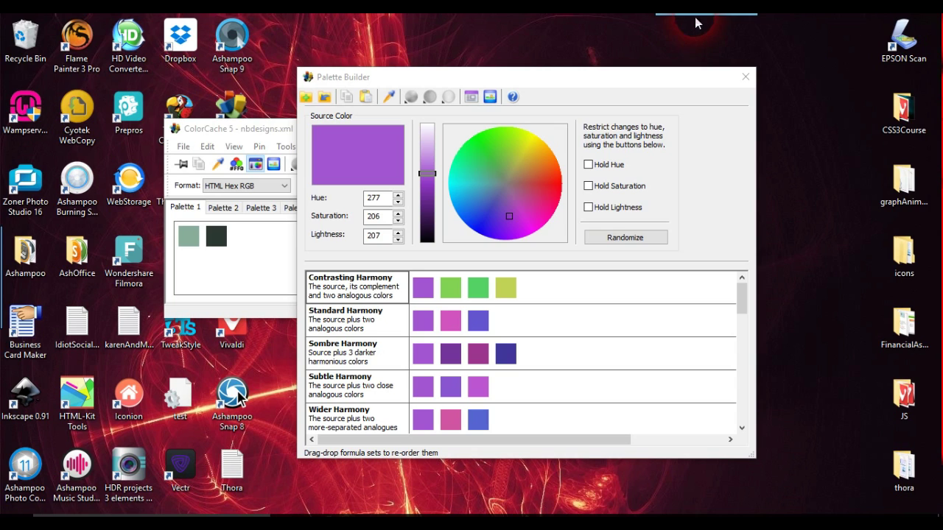
Reveal Snap's capture bar at the top edge above Palette Builder
mouse_move(692, 22)
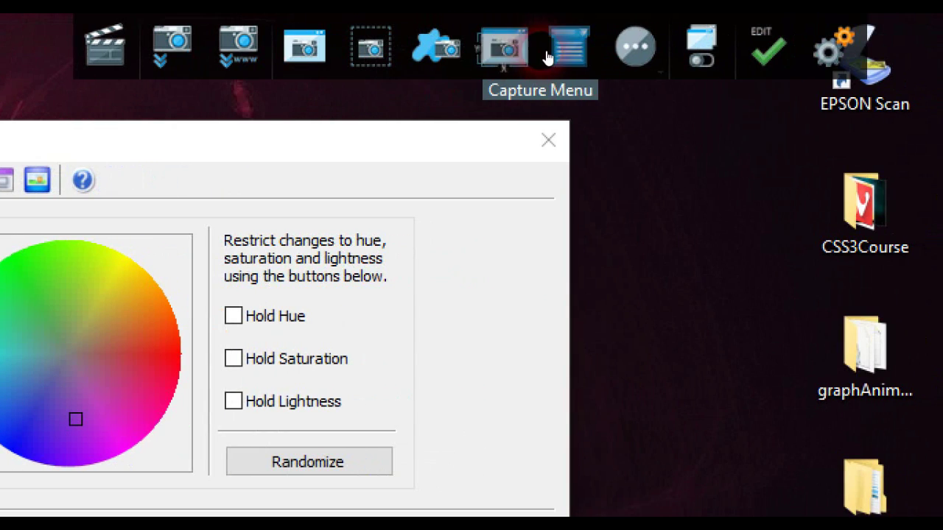
Capture the ColorCache windows as stacked objects with Capture Multiple Windows/Objects
click(740, 50)
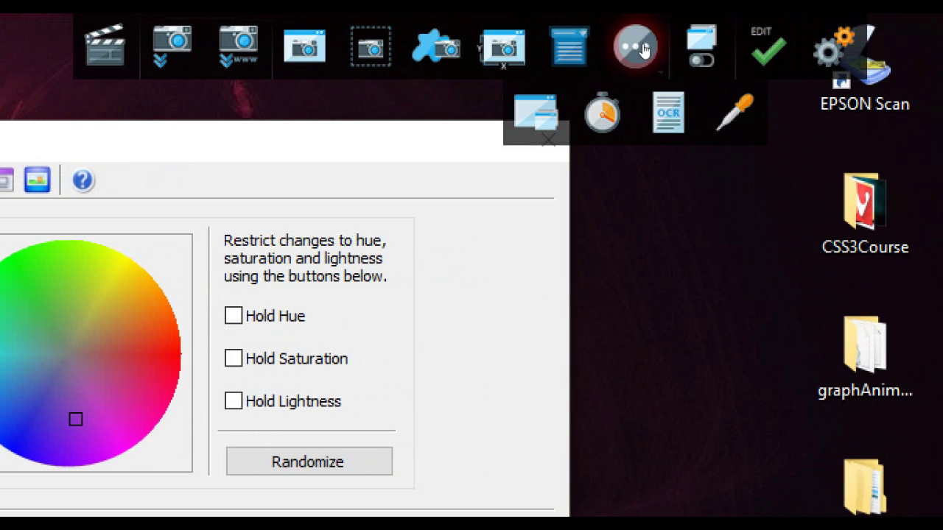
click(546, 96)
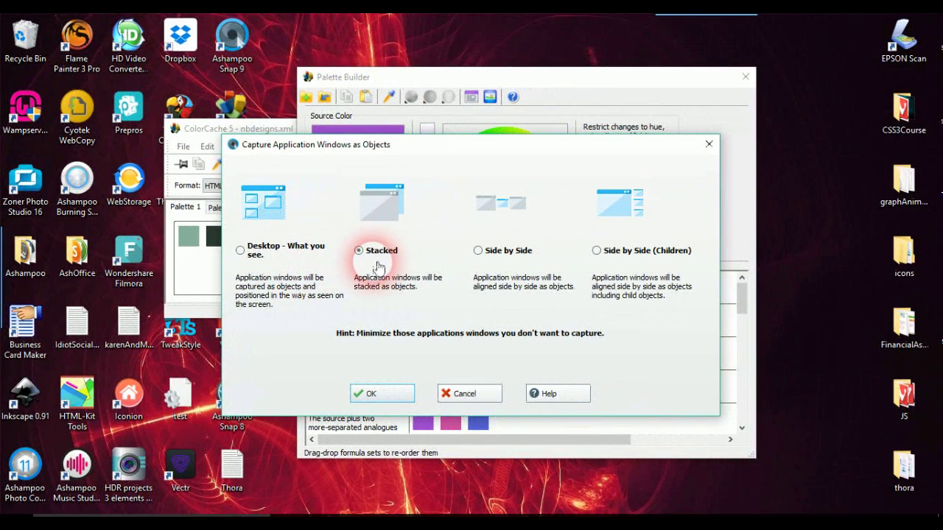
click(395, 393)
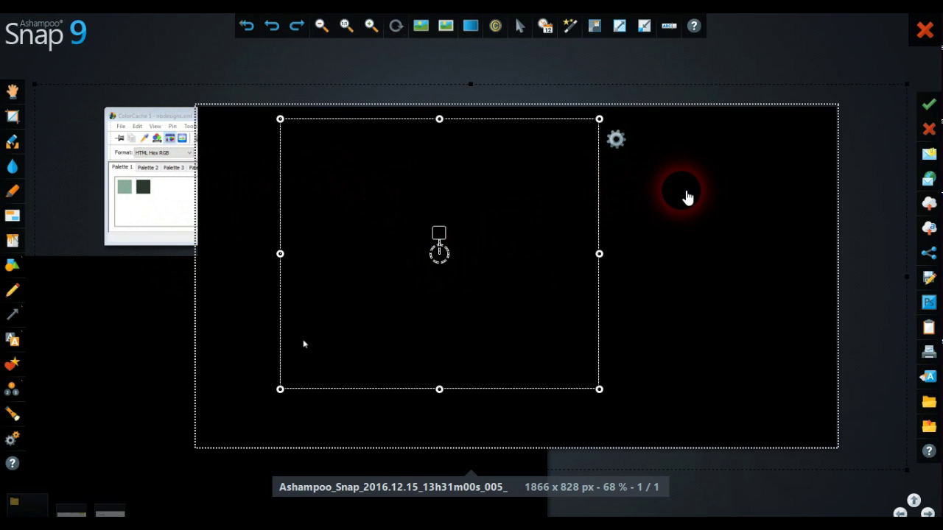
Cancel the screenshot deletion, then close the editor and save all changes
click(928, 131)
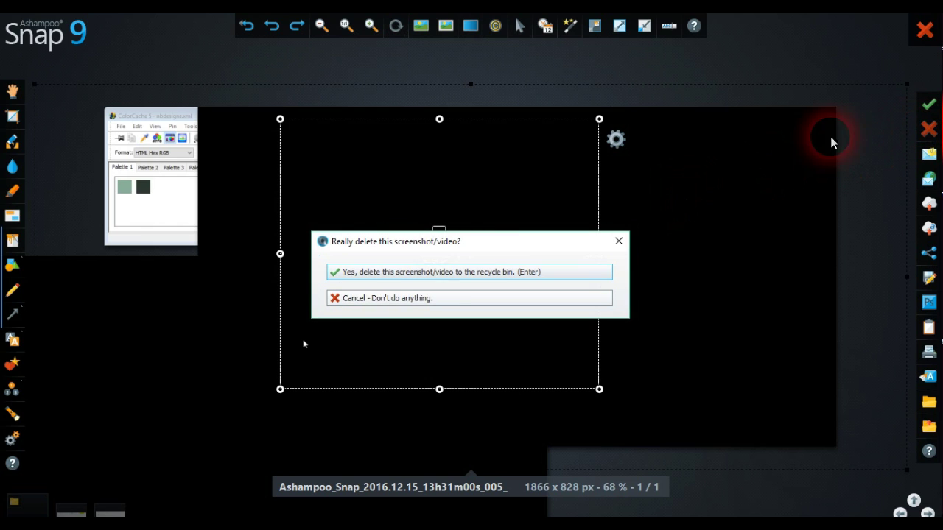
click(433, 298)
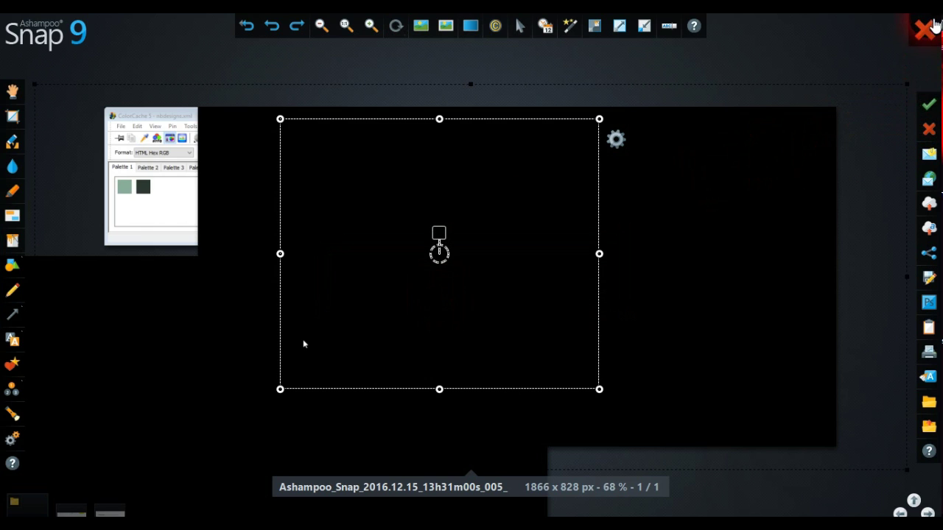
click(927, 30)
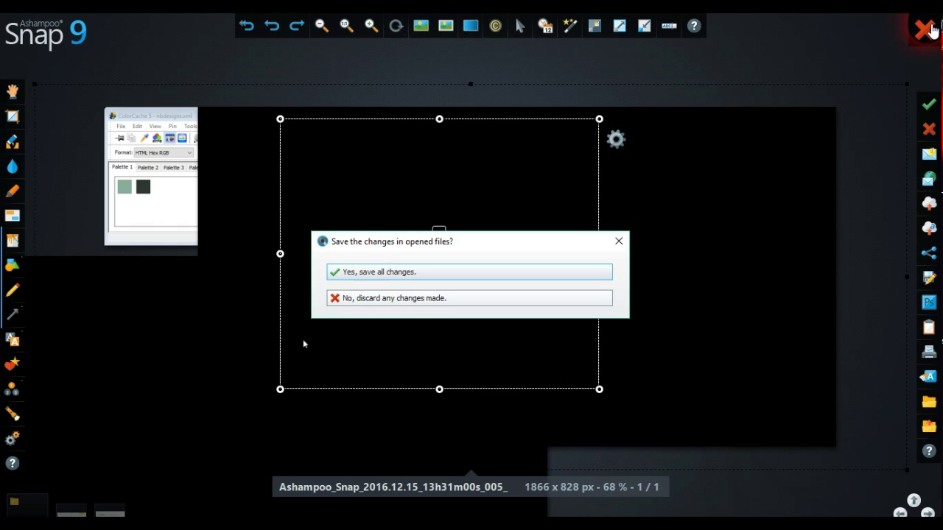
click(465, 277)
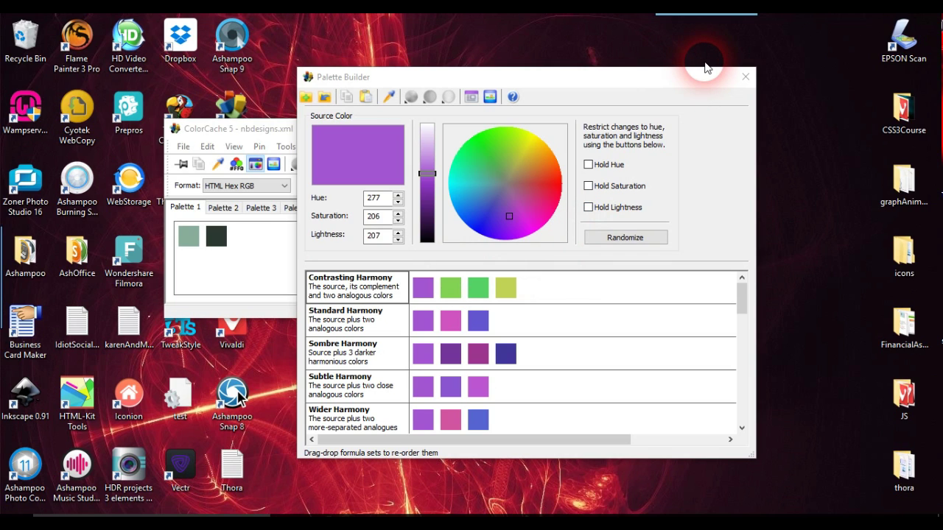
Open the Capture a Video settings from Snap's top capture bar
mouse_move(703, 25)
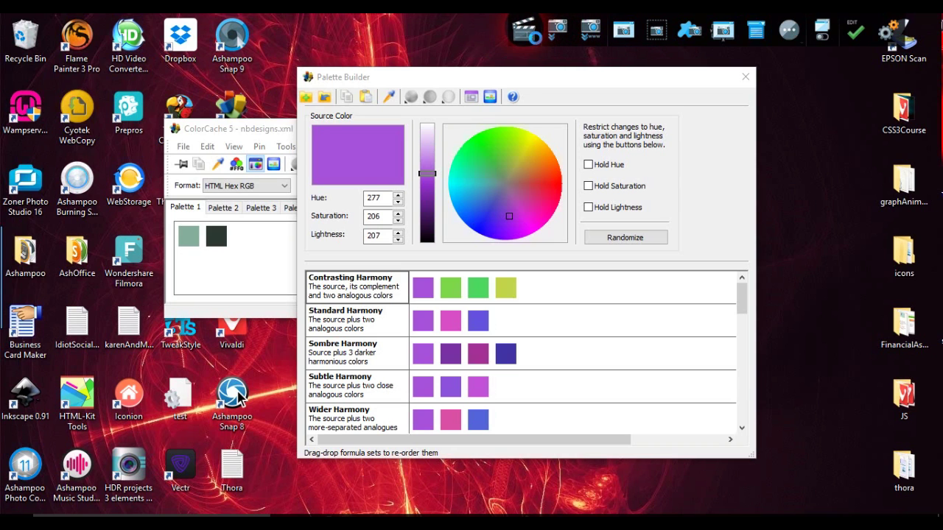
click(525, 31)
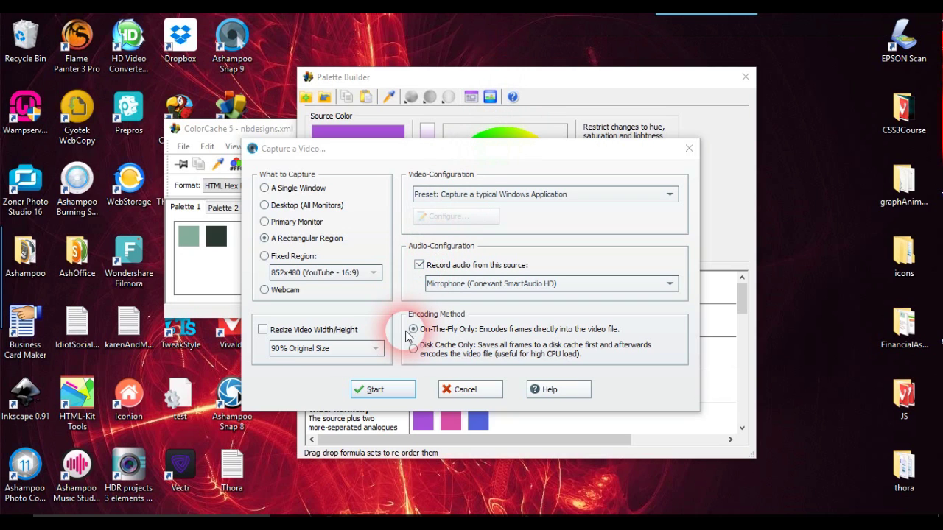
Start a rectangular-region video capture with On-The-Fly Only encoding
click(389, 395)
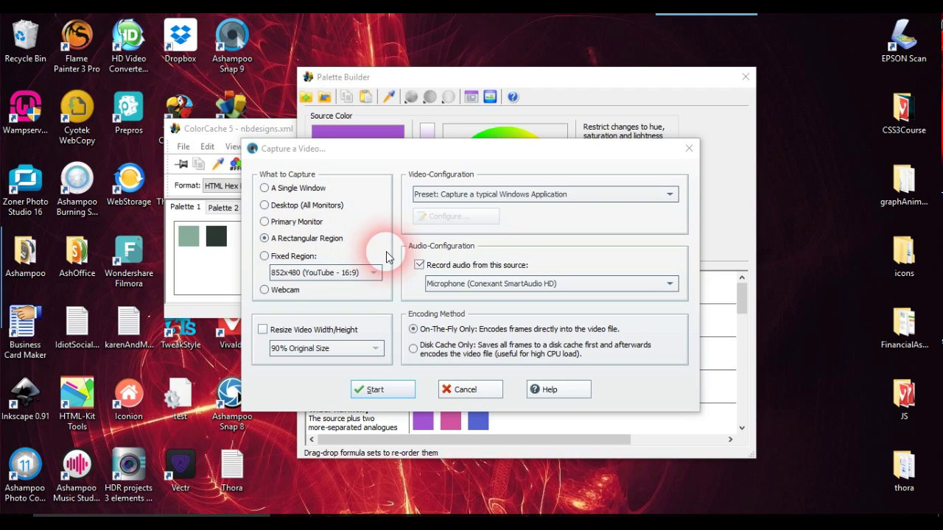
click(387, 380)
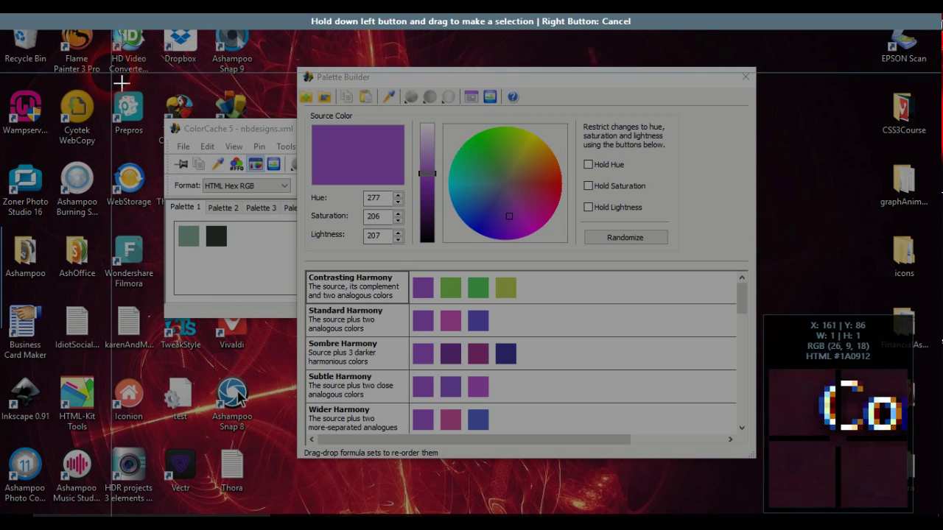
Mark a rectangle around the ColorCache windows as the recording region and confirm it
drag(110, 72, 877, 494)
click(806, 401)
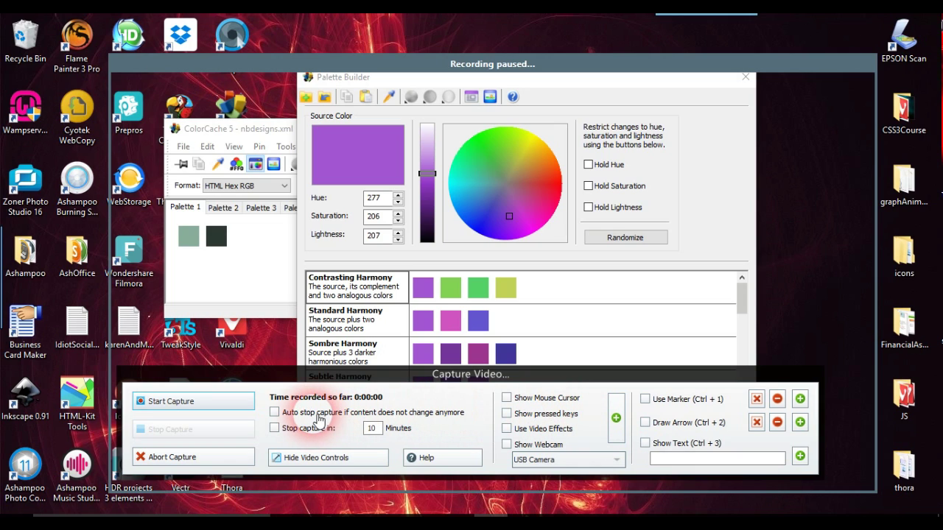
Start recording with controls hidden, bring Palette Builder forward and shift the frame up slightly
click(237, 407)
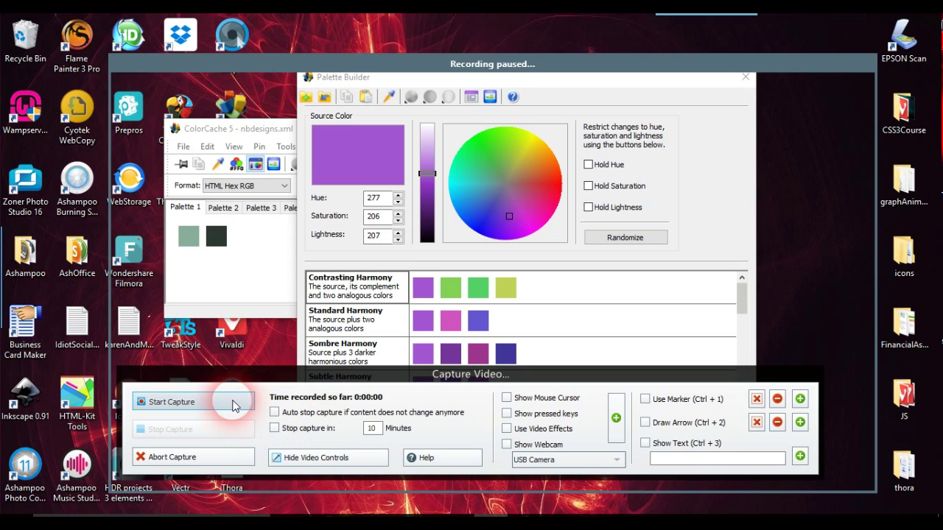
click(333, 458)
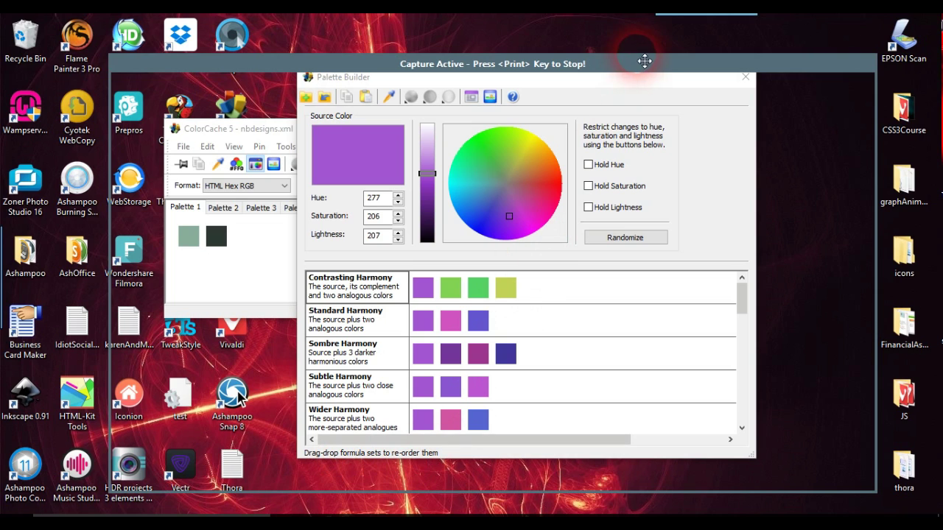
click(630, 108)
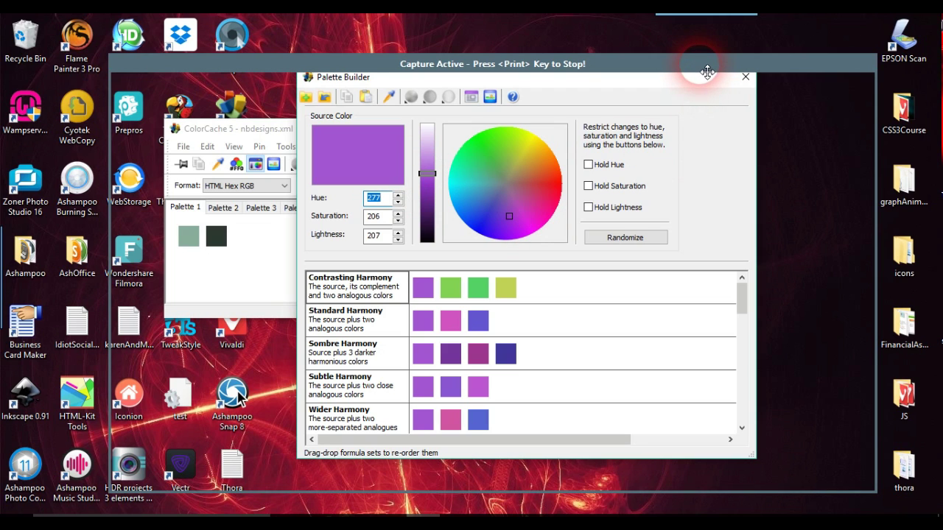
drag(707, 72, 704, 58)
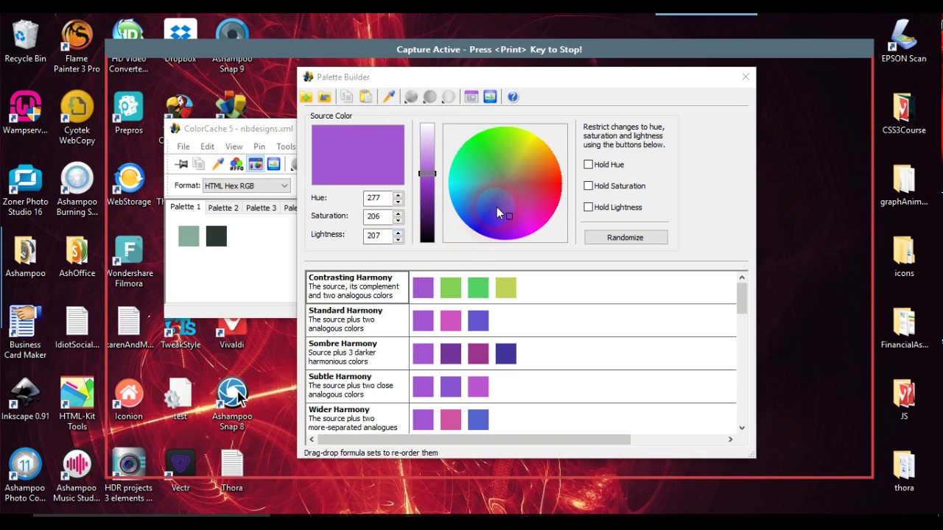
Try pink, blue and other source colours on the wheel, ending on green
click(528, 192)
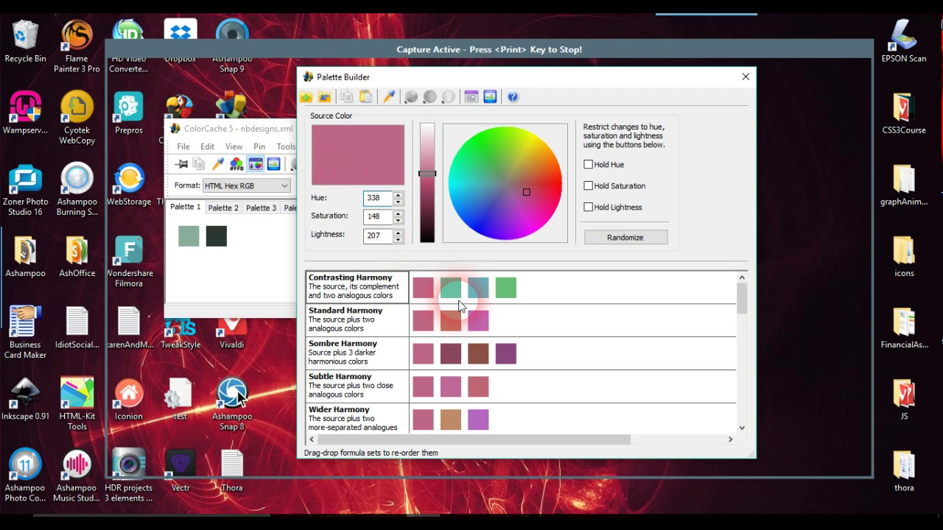
click(513, 171)
click(473, 196)
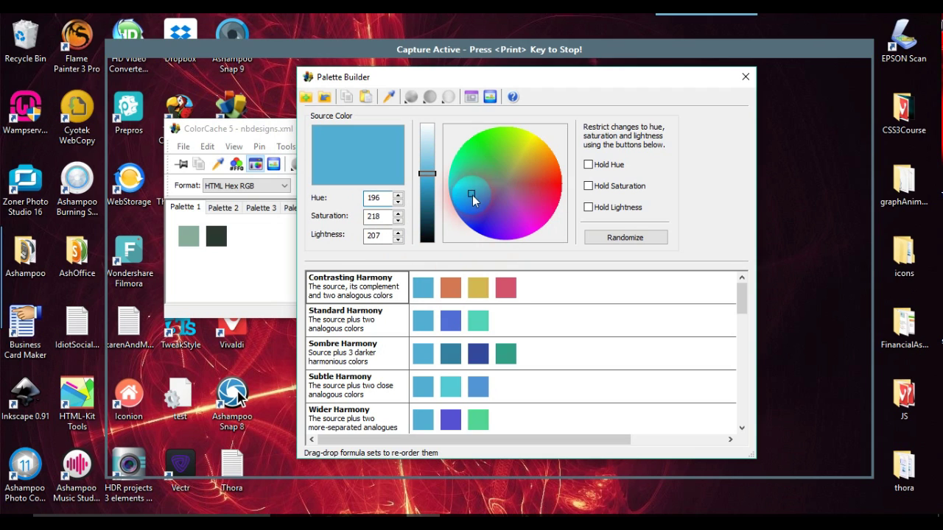
click(521, 191)
click(501, 162)
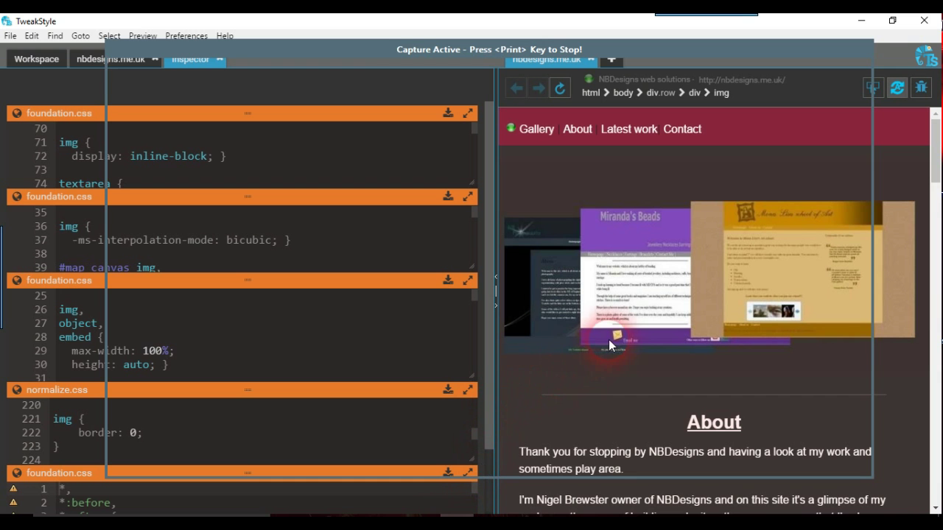
Restore the TweakStyle window, move it left and widen it to show the site preview
click(892, 20)
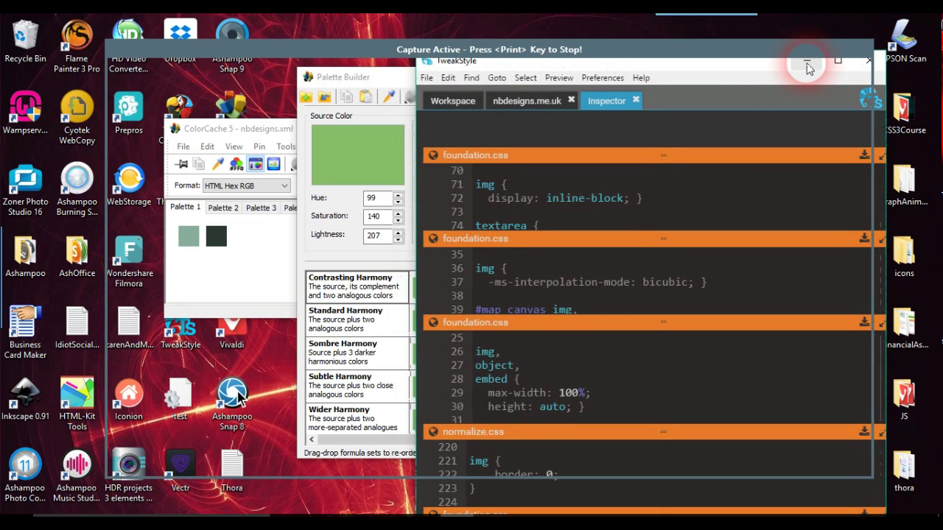
drag(762, 65, 464, 70)
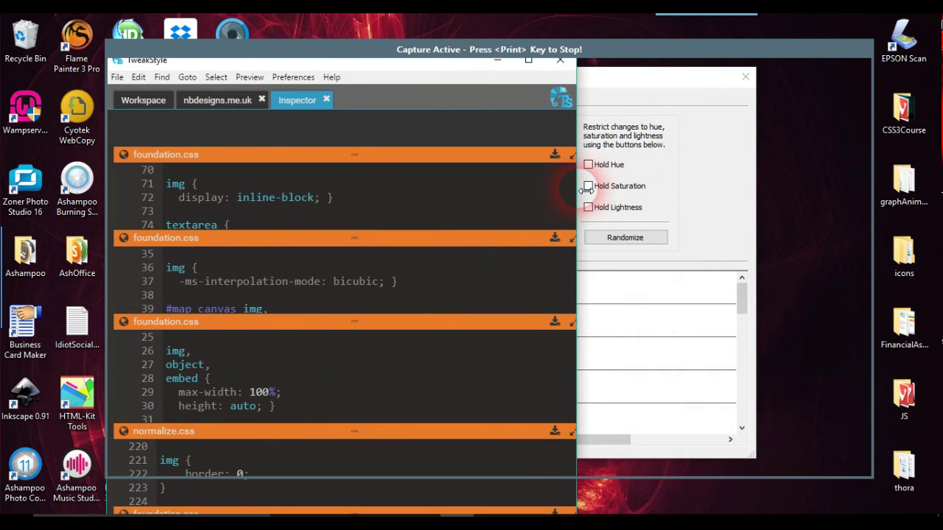
drag(586, 189, 880, 168)
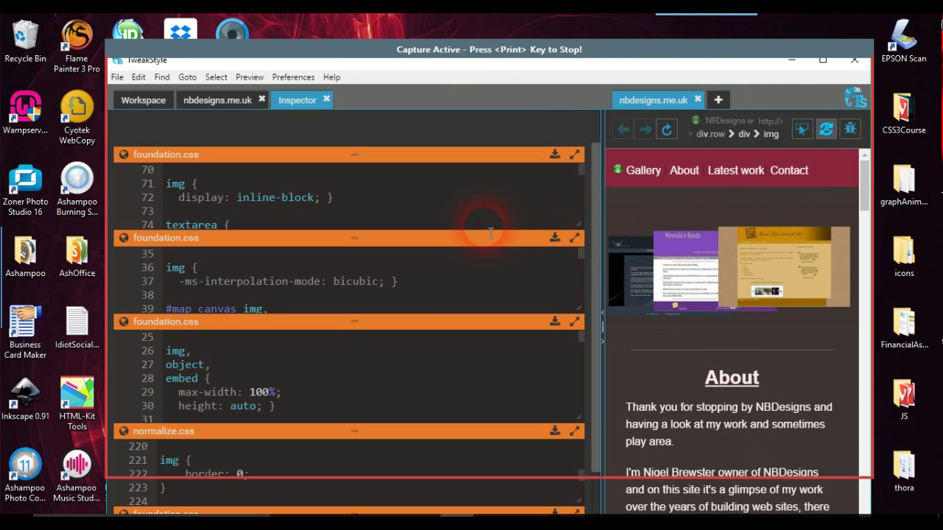
Add an empty h1 {} rule on line 70 of foundation.css
click(283, 175)
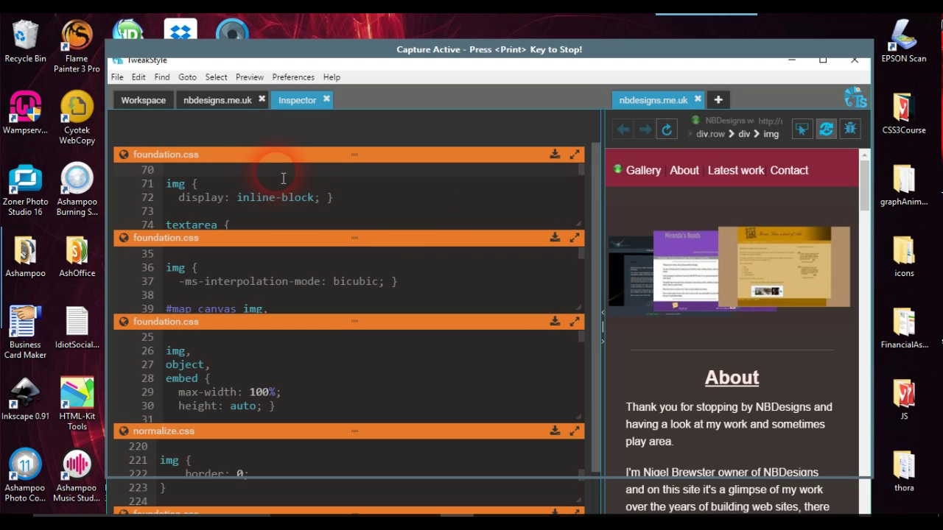
key(Return)
key(Return)
key(Up)
key(Up)
text(h)
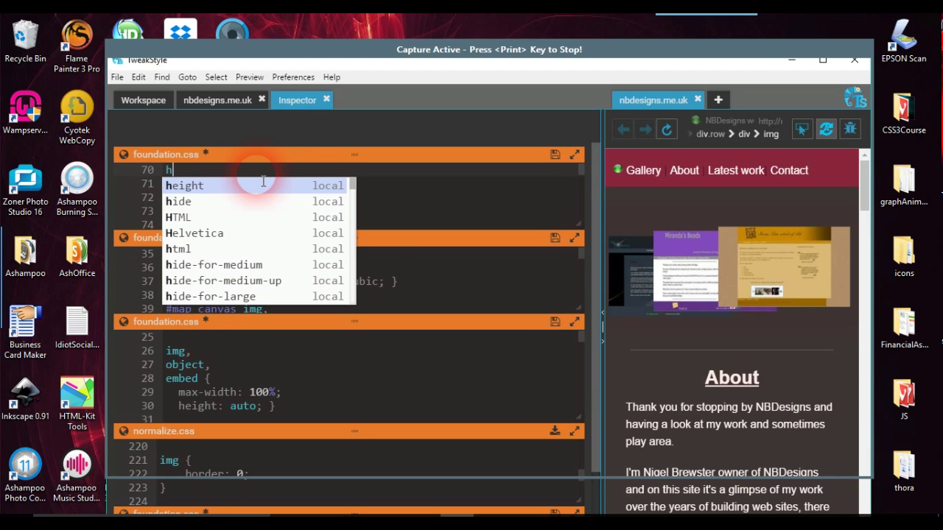
text(1)
key(Escape)
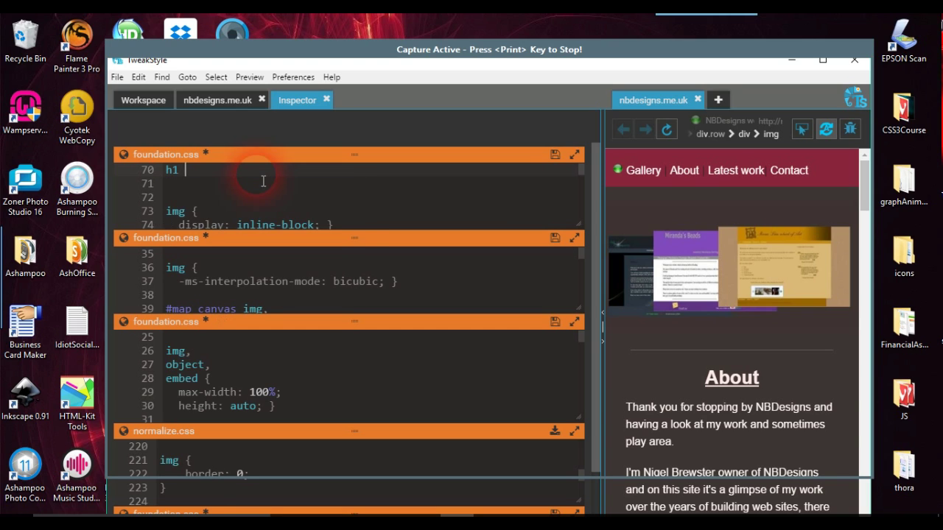
text({})
Add a p rule on line 71 with font-size 18px via autocomplete
click(254, 184)
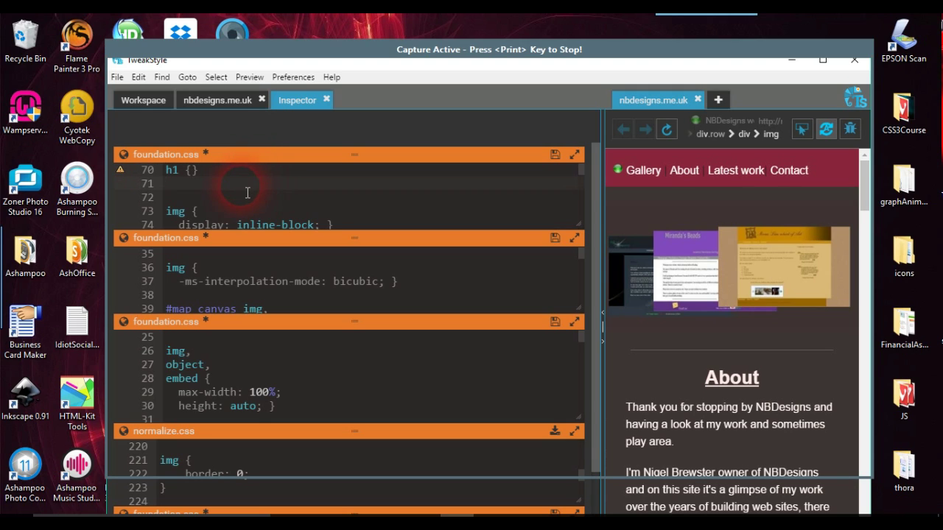
text(p {fz)
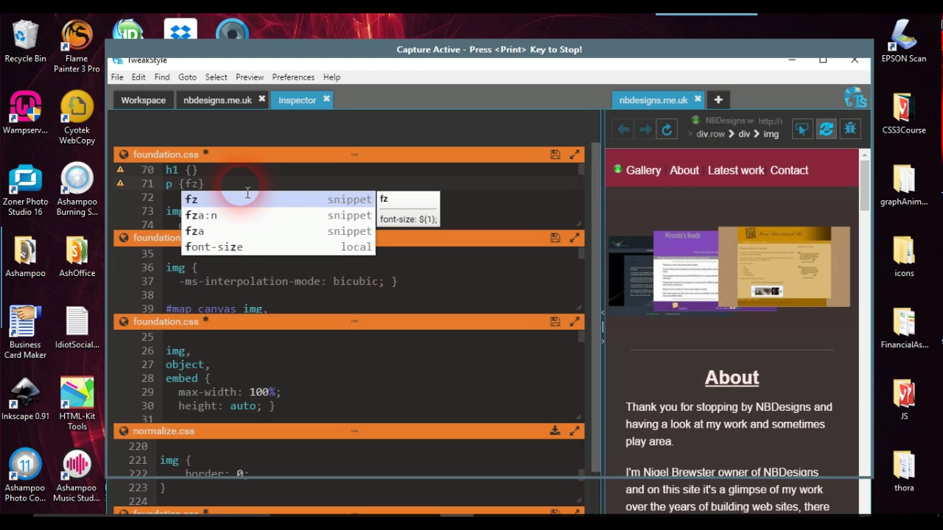
key(Return)
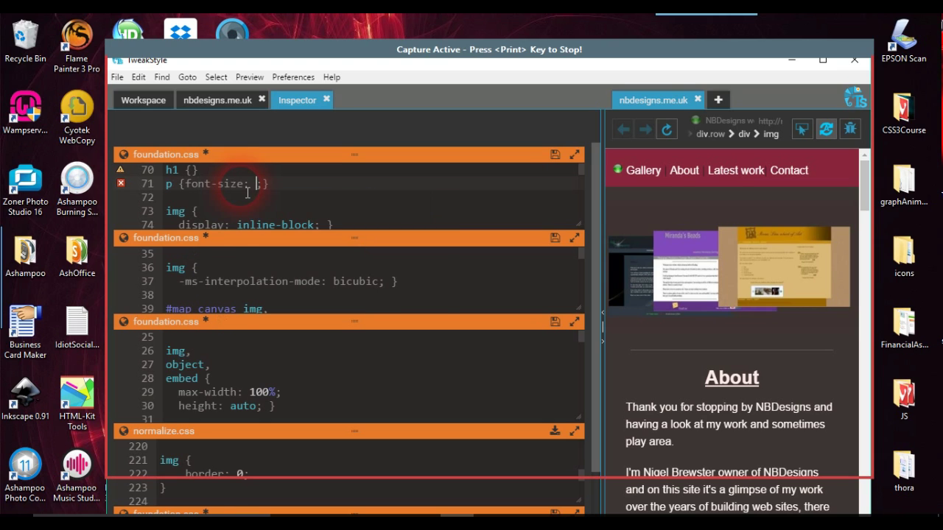
text(18)
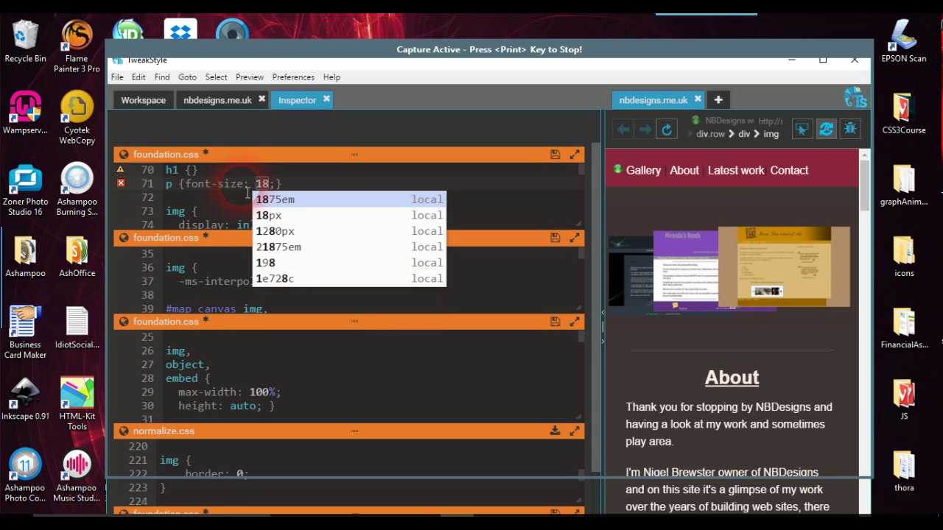
text(px)
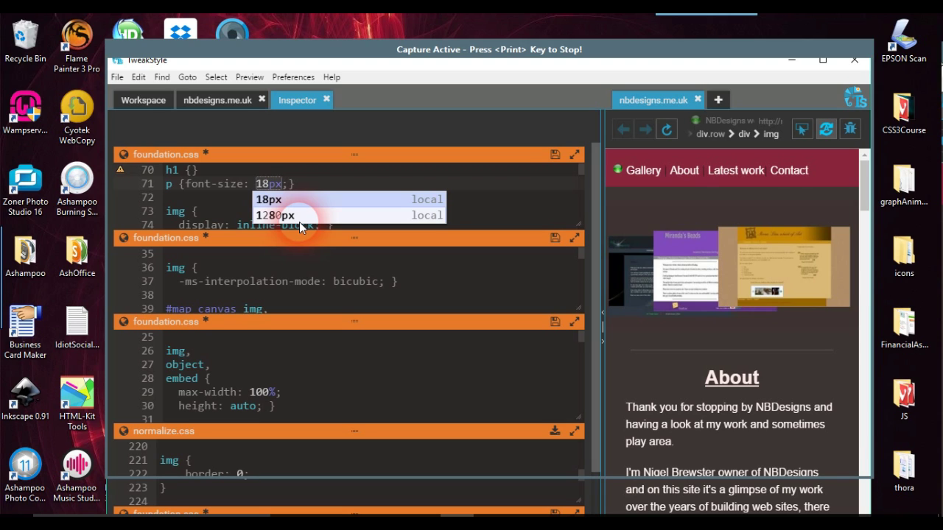
Stop the running region video recording from the Snap capture bar and confirm with Yes
mouse_move(689, 19)
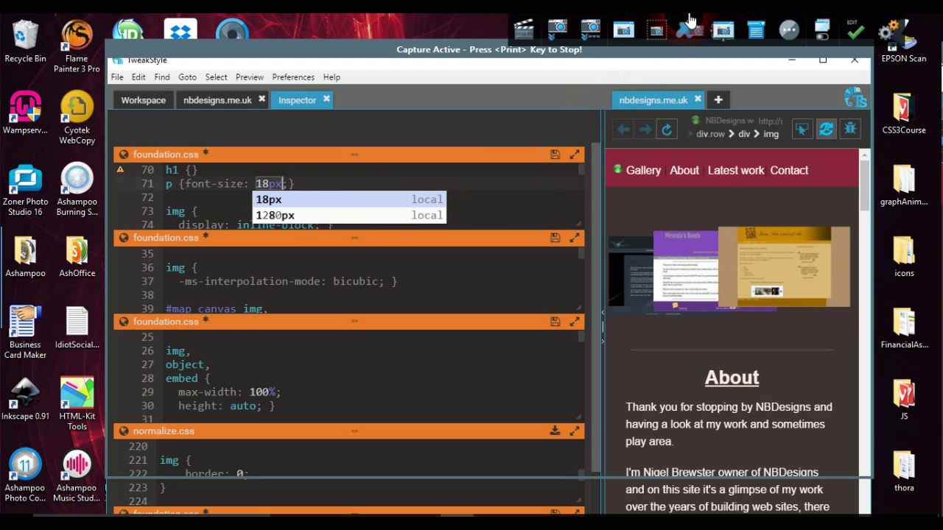
click(525, 27)
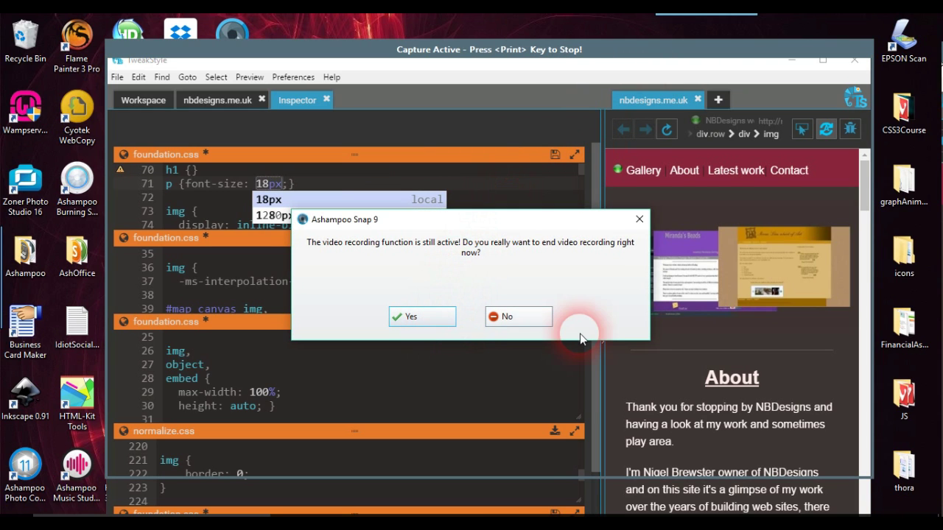
click(421, 317)
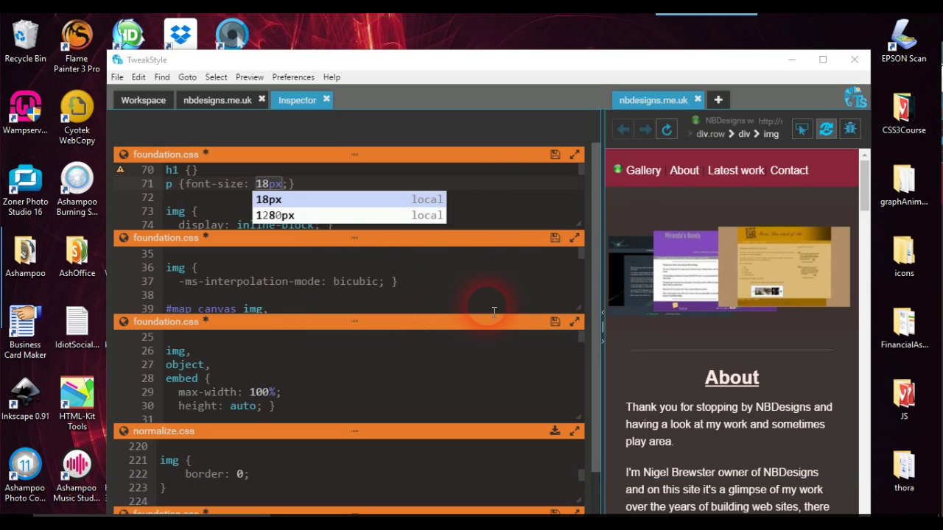